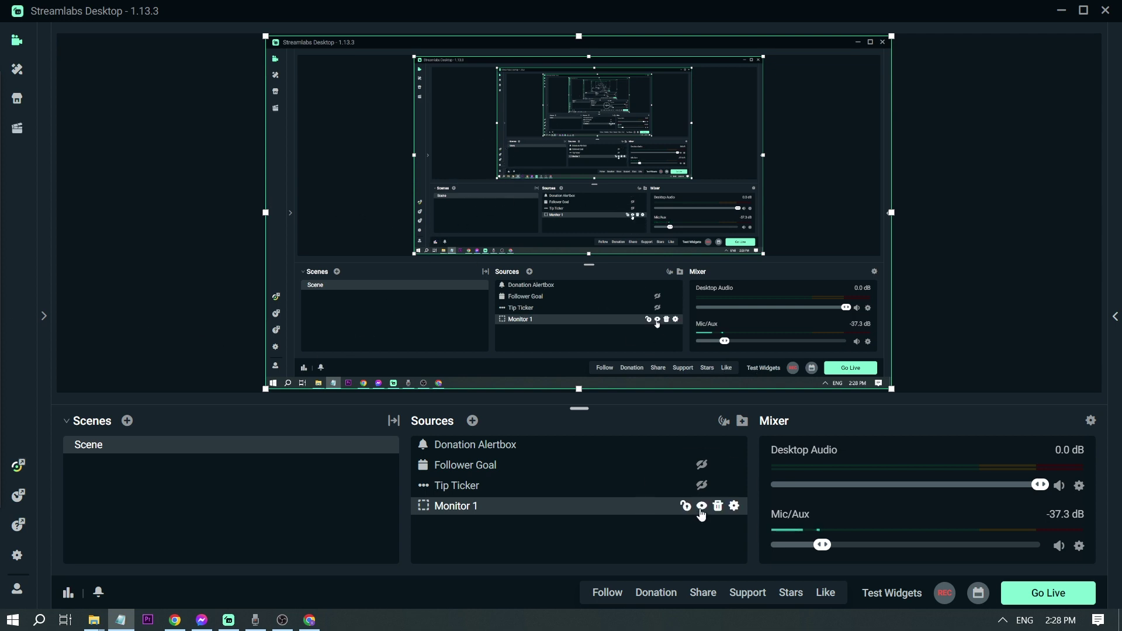
Hide the Monitor 1 capture source and clear the source selection.
click(702, 506)
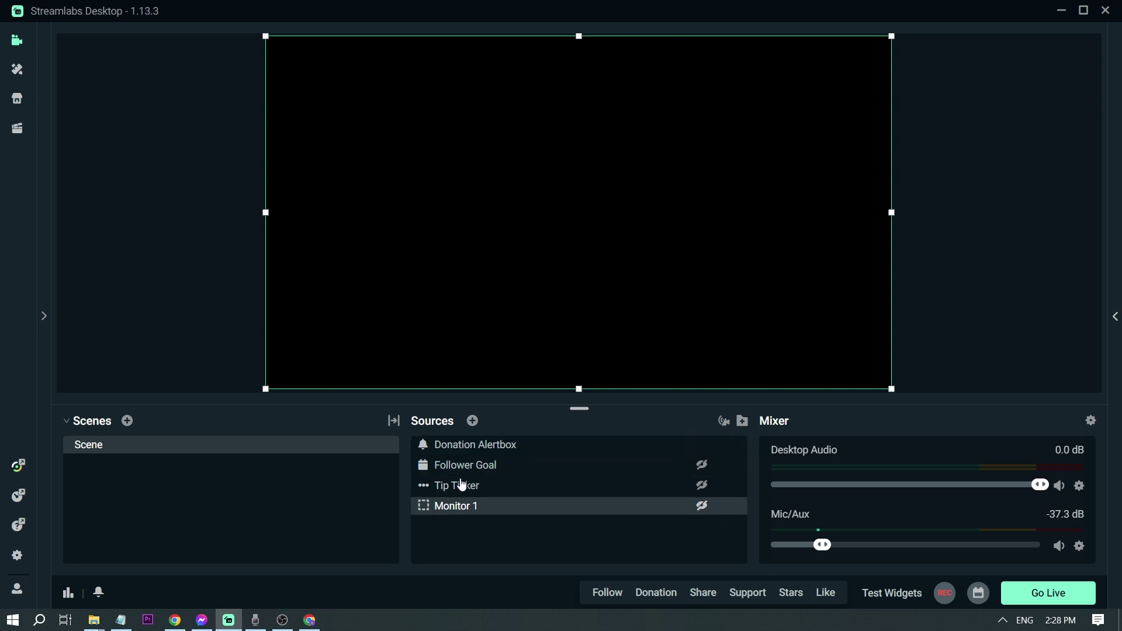
click(219, 270)
click(387, 261)
click(510, 523)
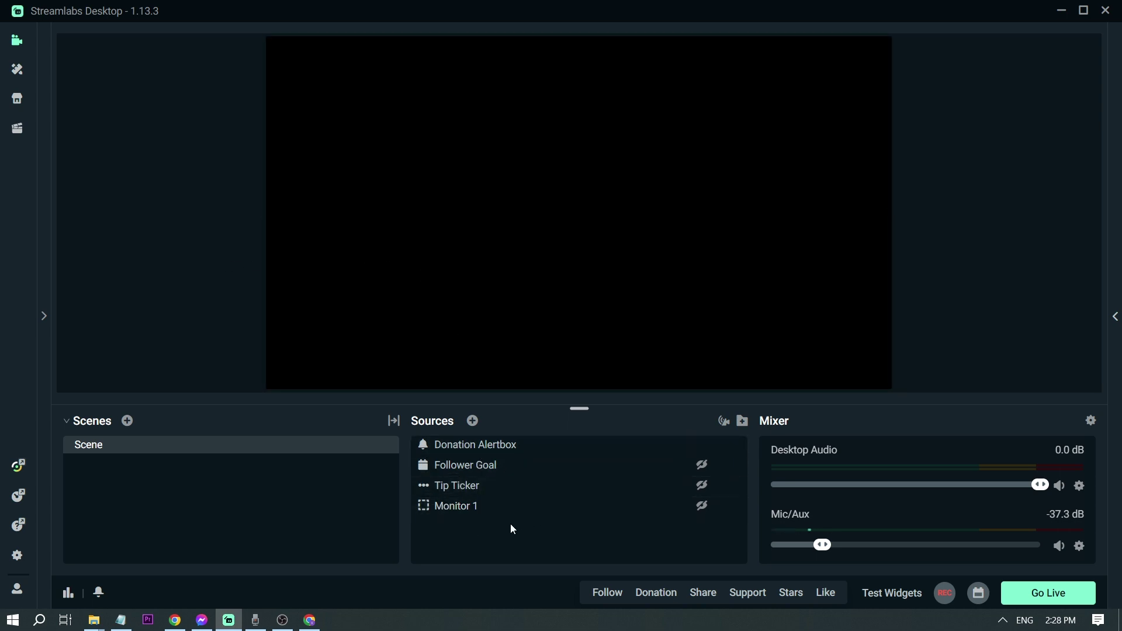
Select the Donation Alertbox and fire a test follow alert and a test donation alert.
click(509, 448)
click(546, 448)
click(545, 447)
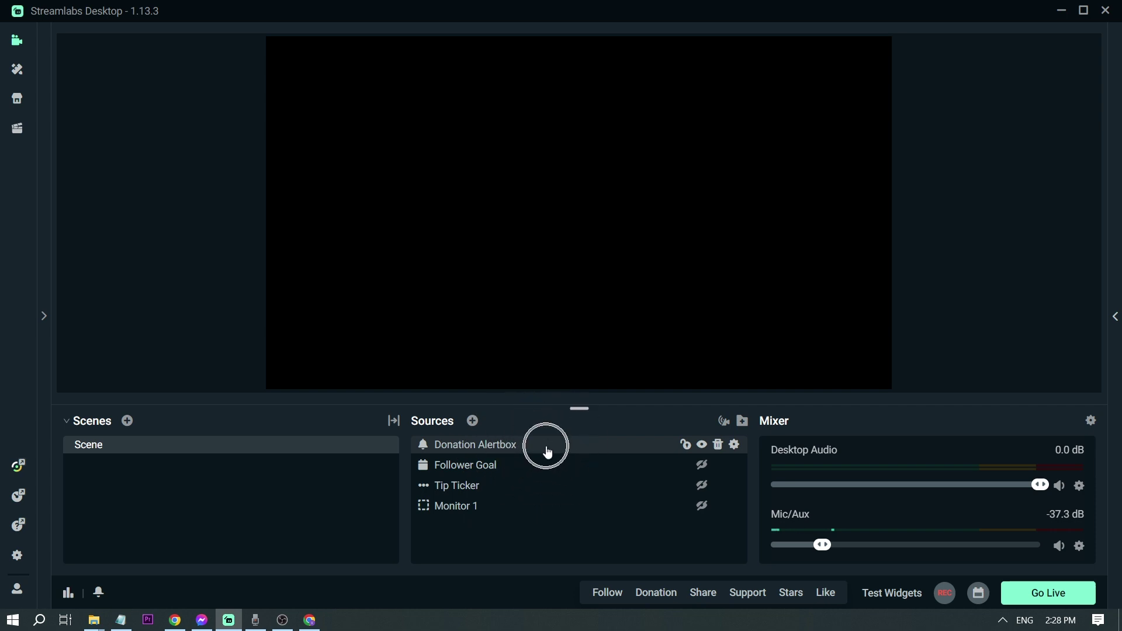
click(548, 453)
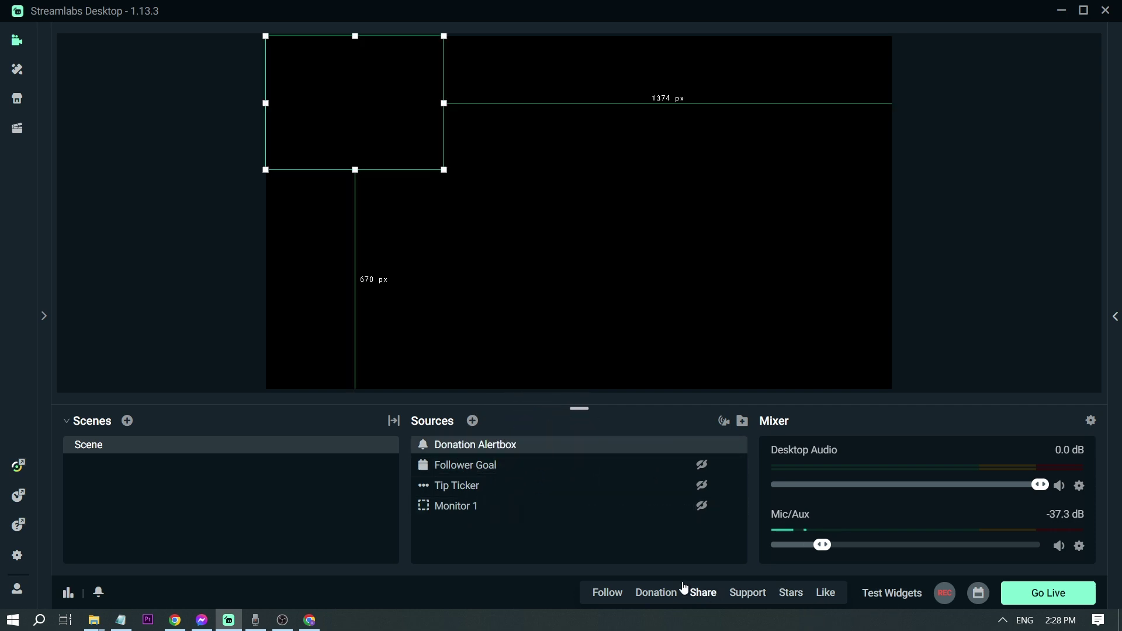
click(611, 602)
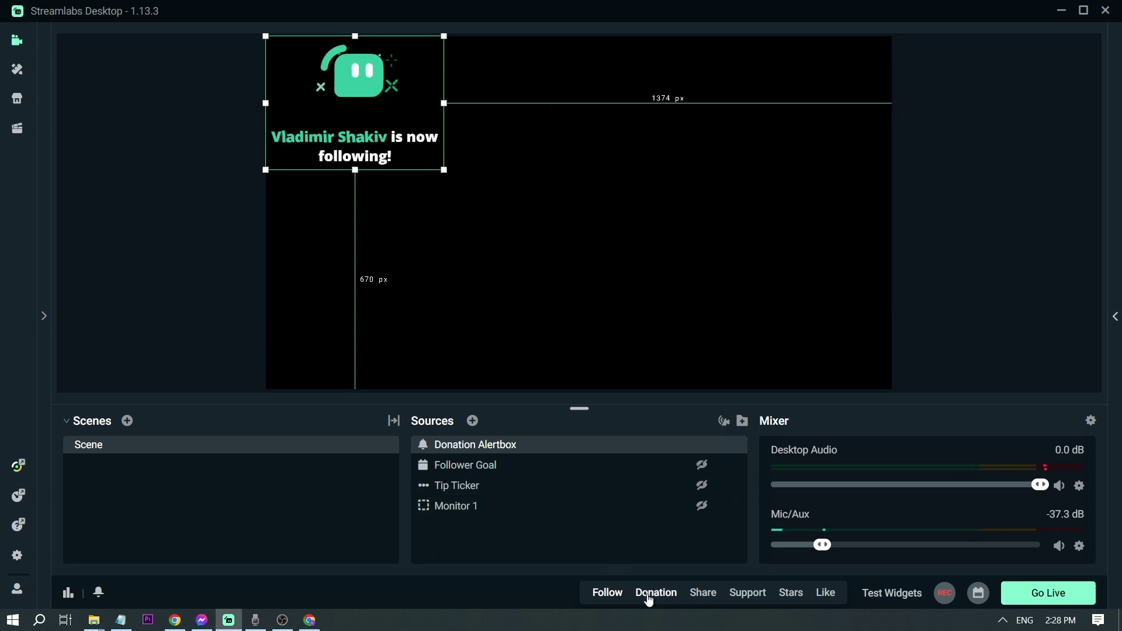
click(653, 593)
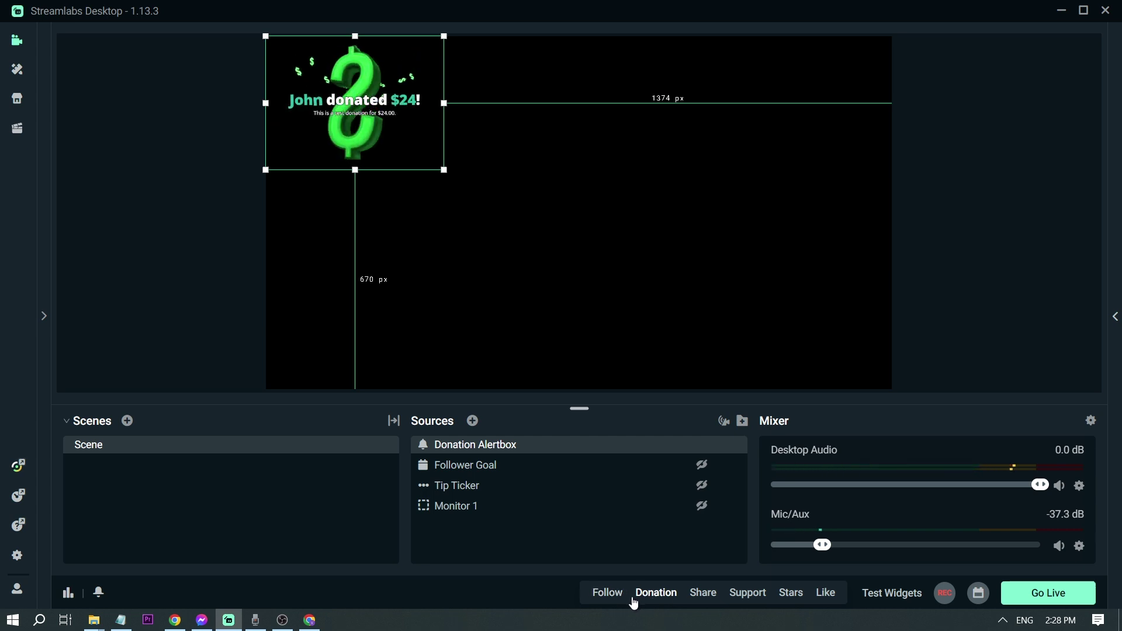
click(203, 268)
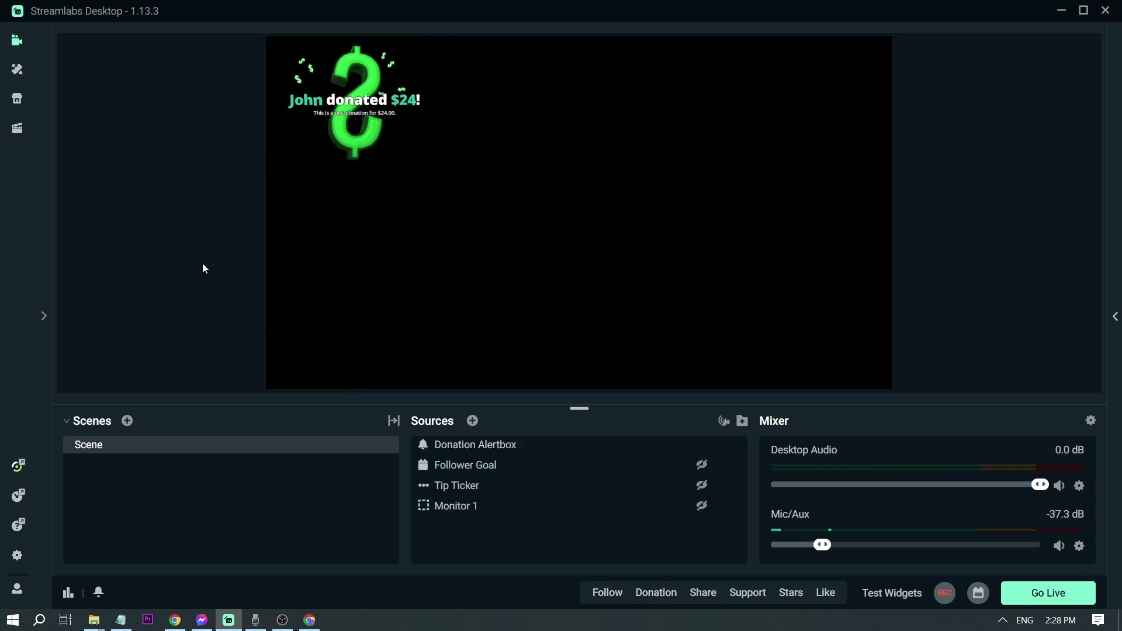
click(302, 160)
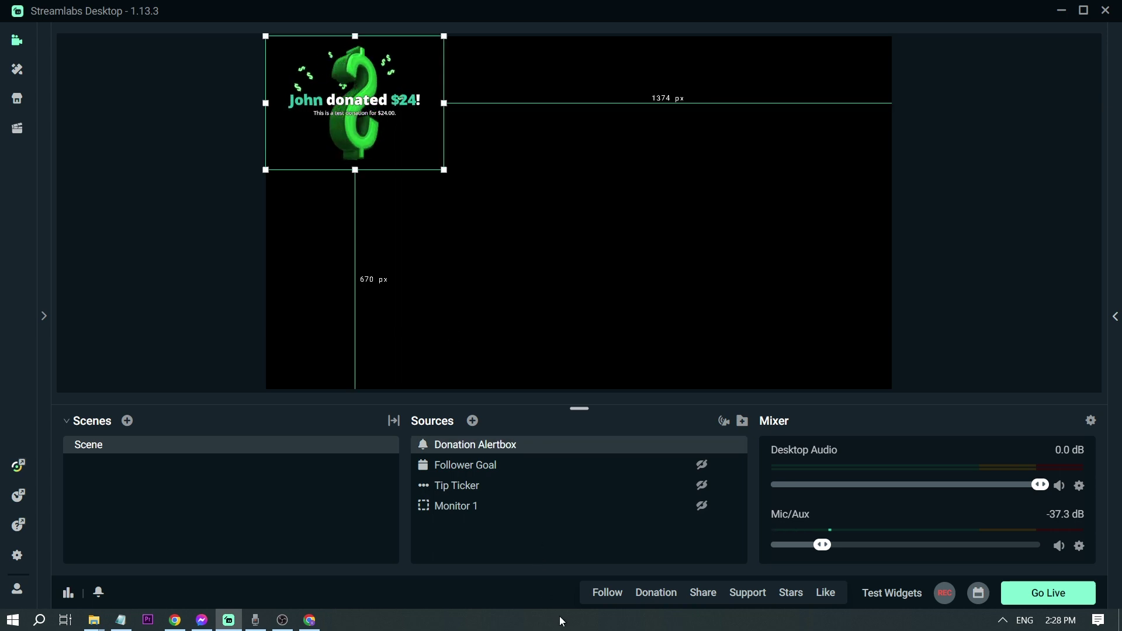
Open the Donation Alertbox settings on Donation and inspect the default.ogg sound link.
mouse_move(704, 459)
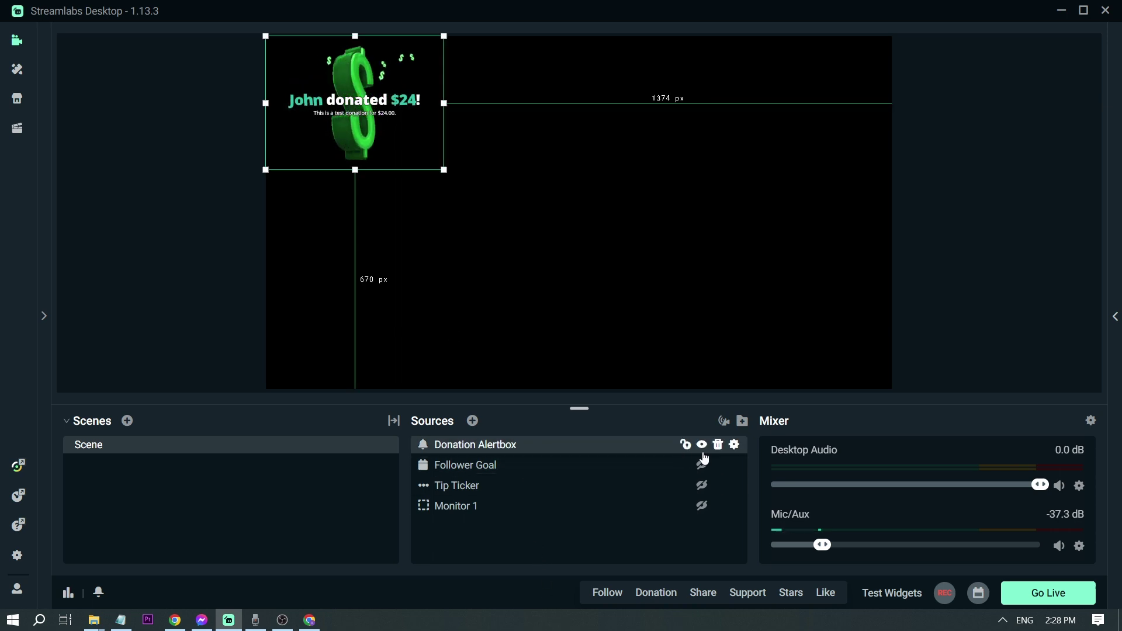
click(733, 451)
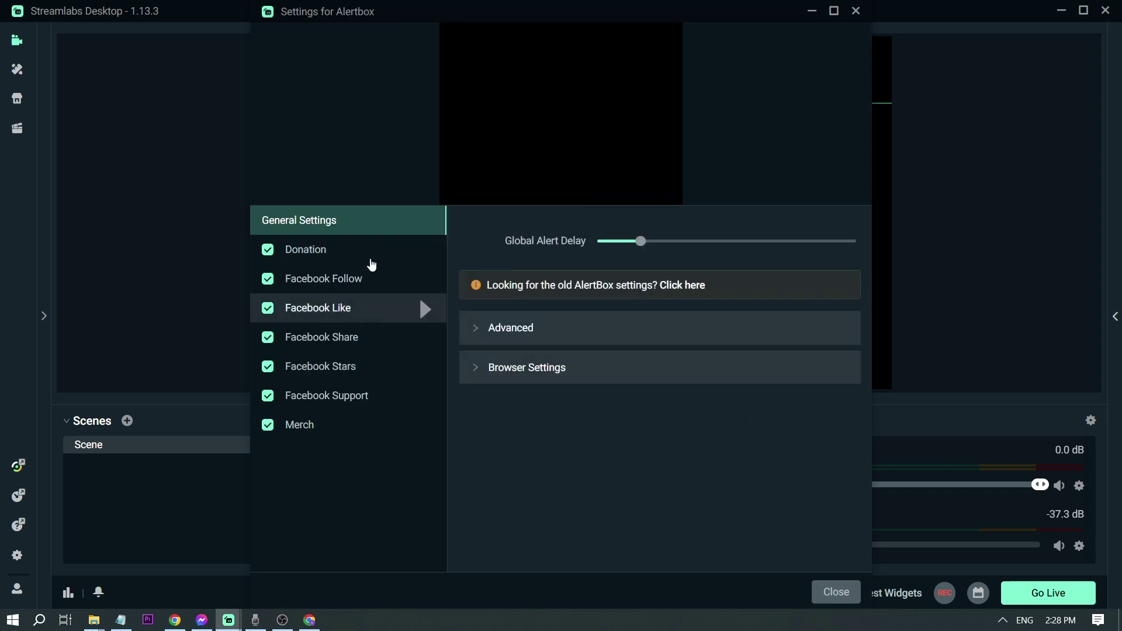
click(369, 259)
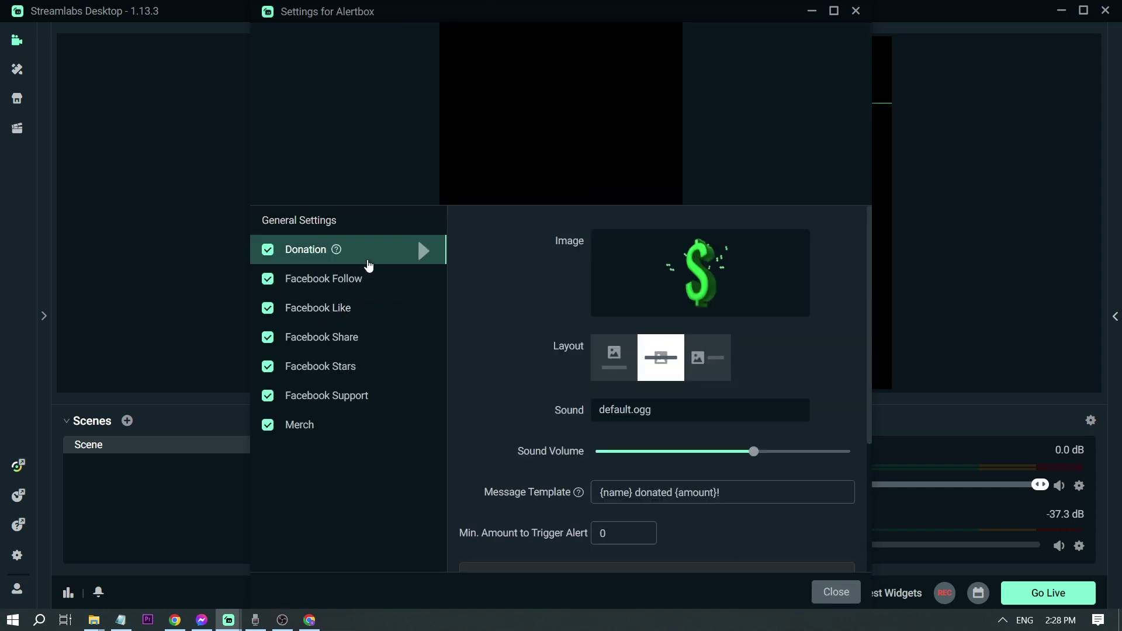
mouse_move(610, 285)
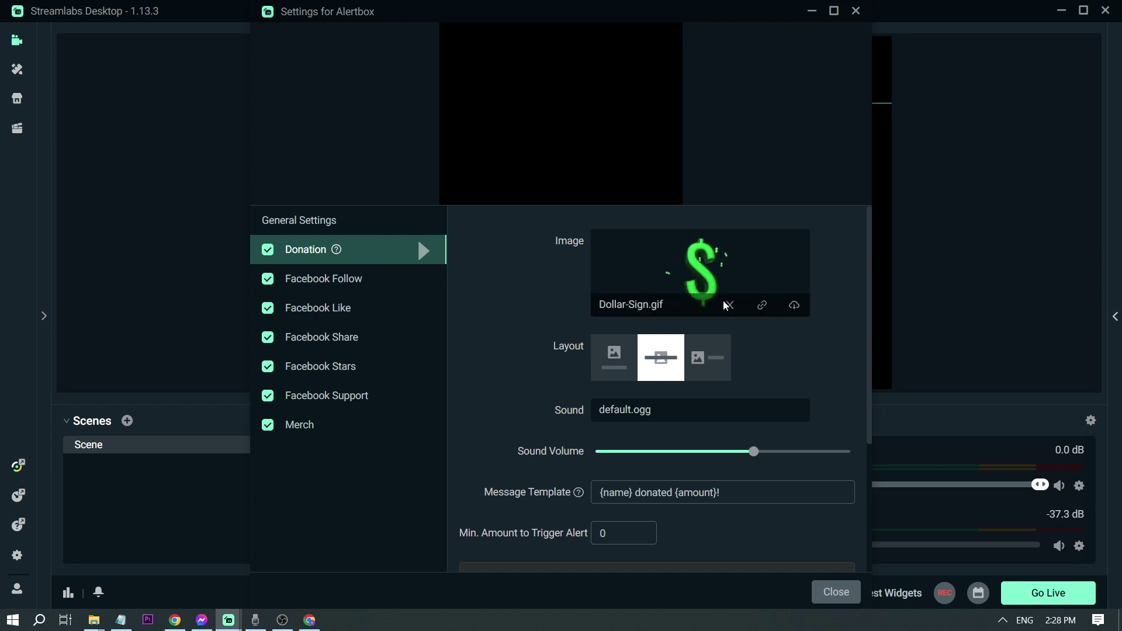
scroll(674, 345, down, 1)
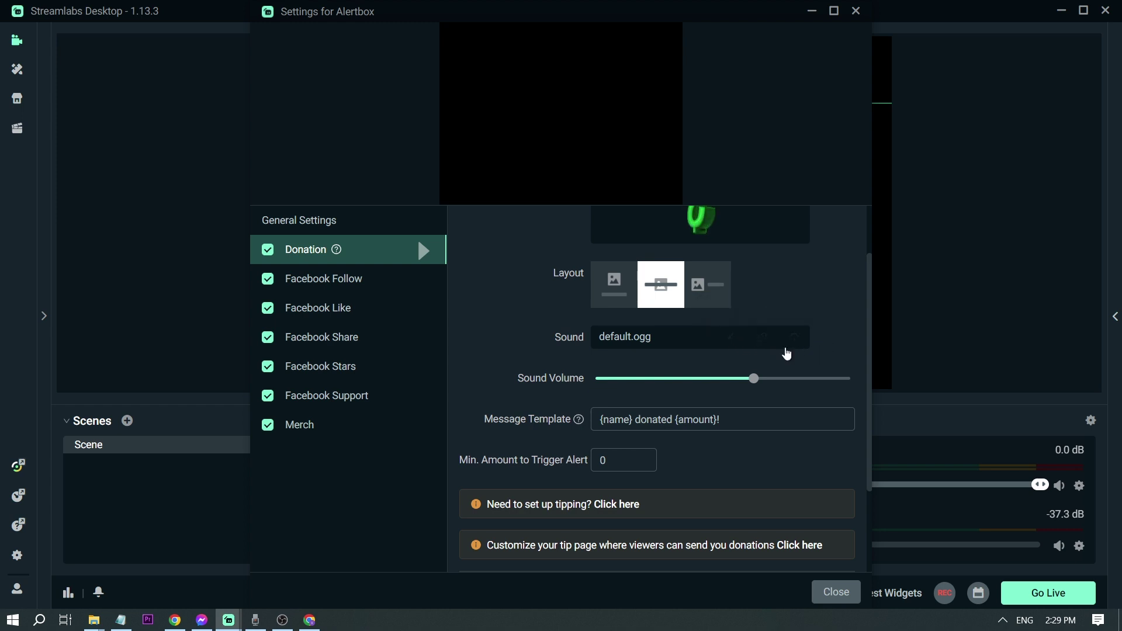
mouse_move(734, 349)
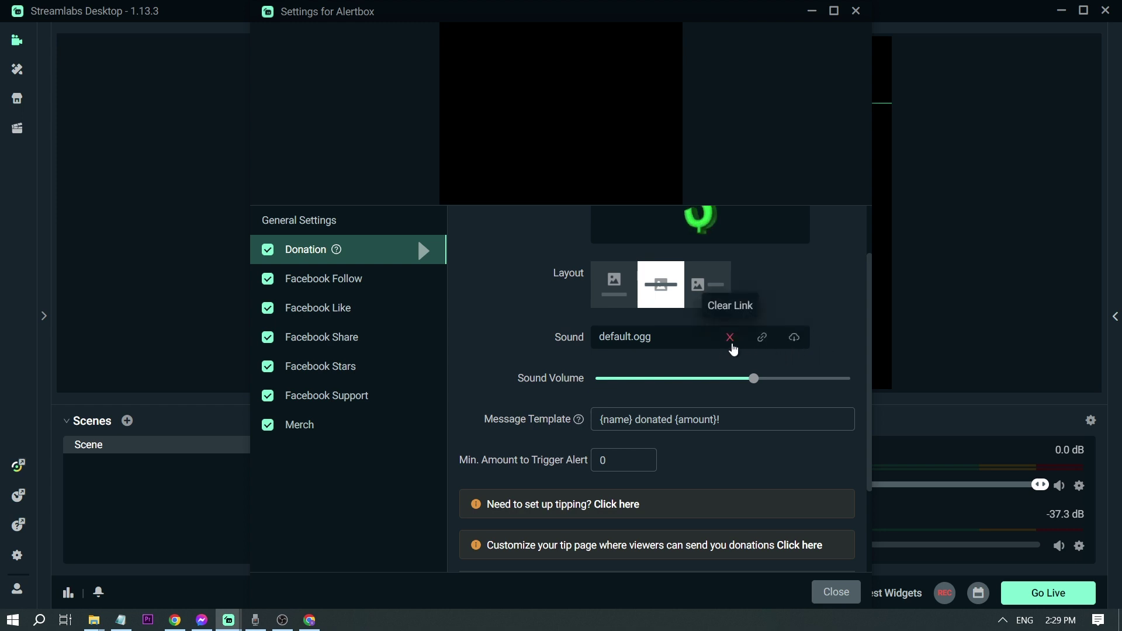
click(765, 345)
click(671, 333)
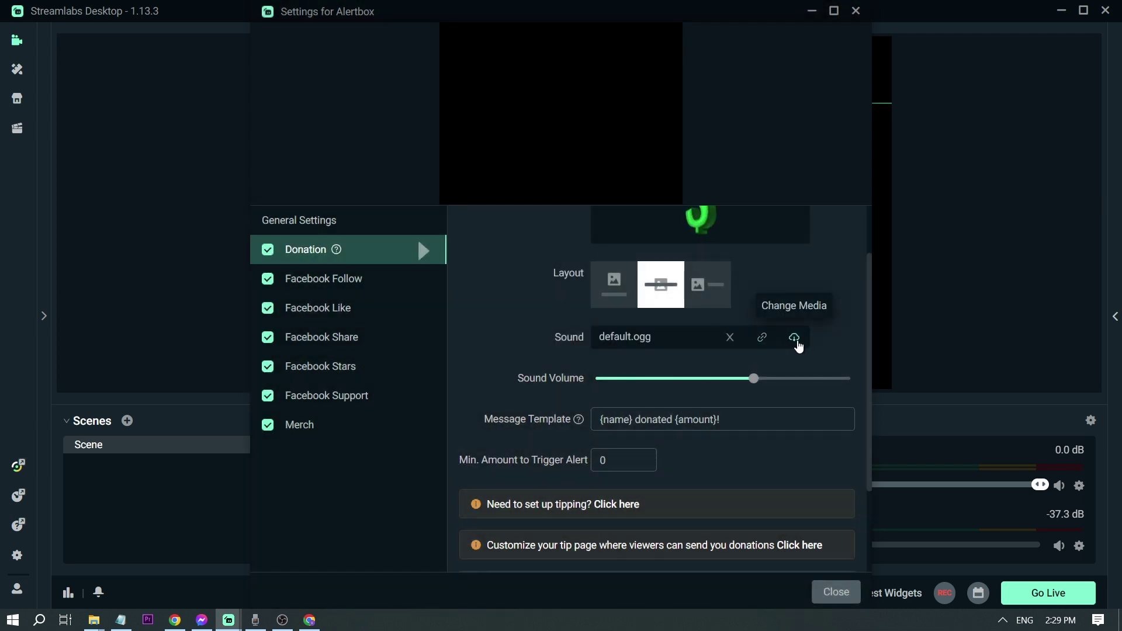
Open the Media Gallery's Stock Files and browse sounds such as Break Beat and Level Up.
click(796, 343)
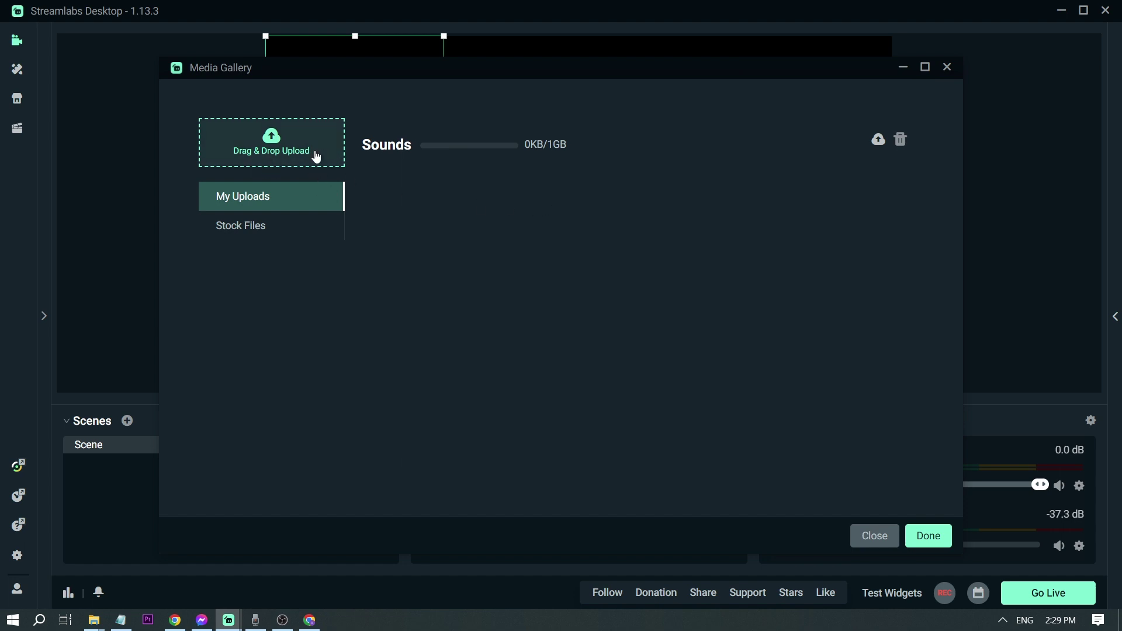
click(278, 225)
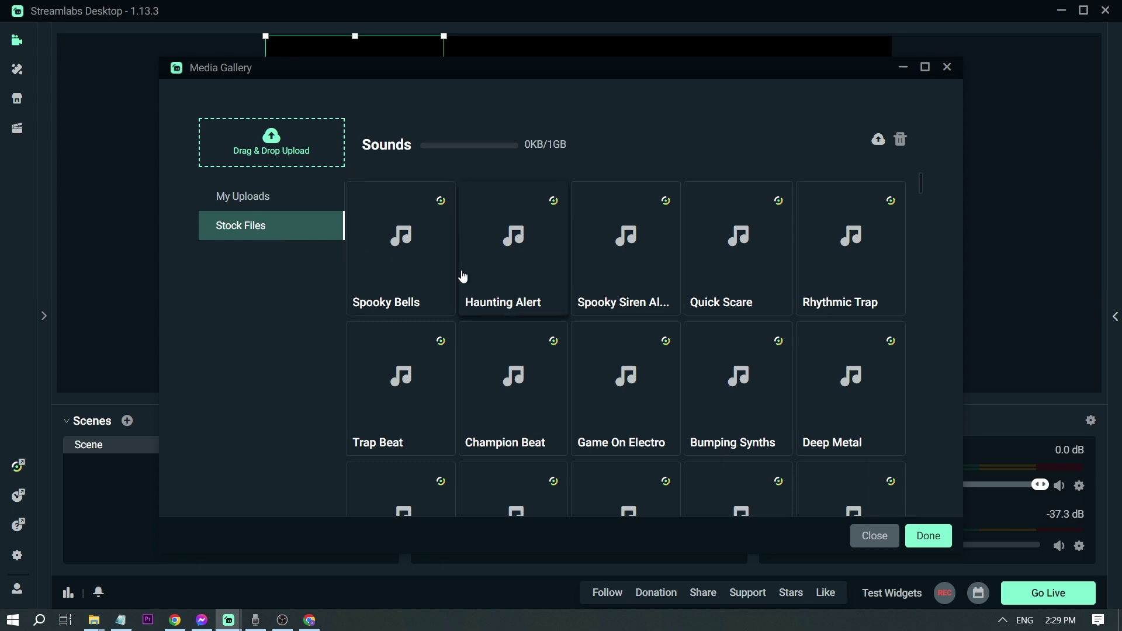
scroll(463, 276, down, 1)
scroll(421, 292, down, 2)
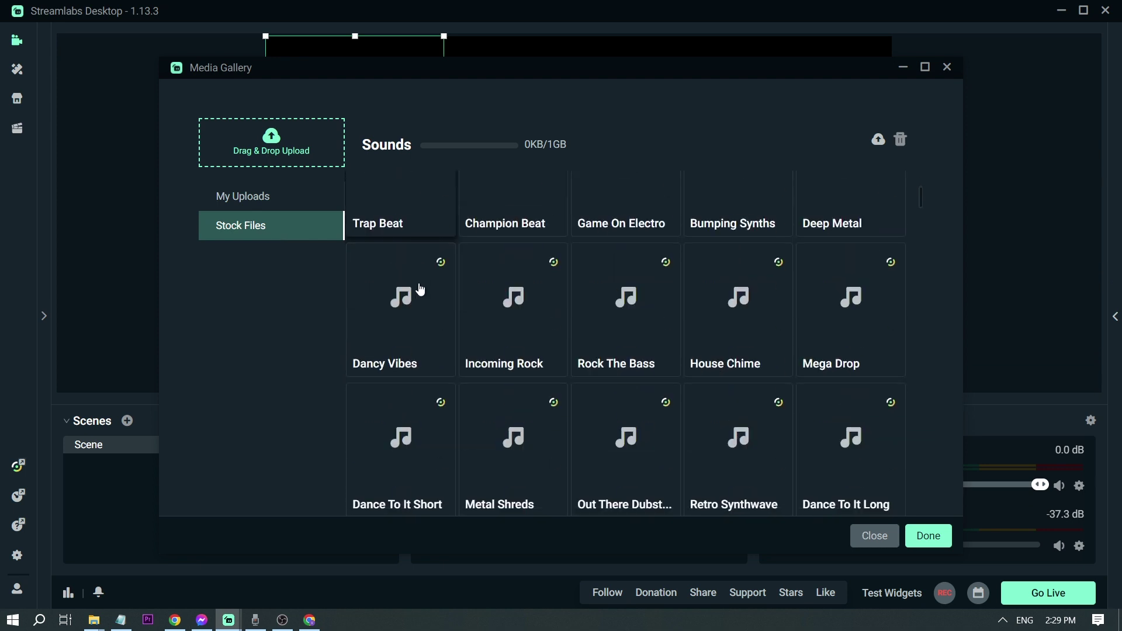
scroll(421, 289, down, 6)
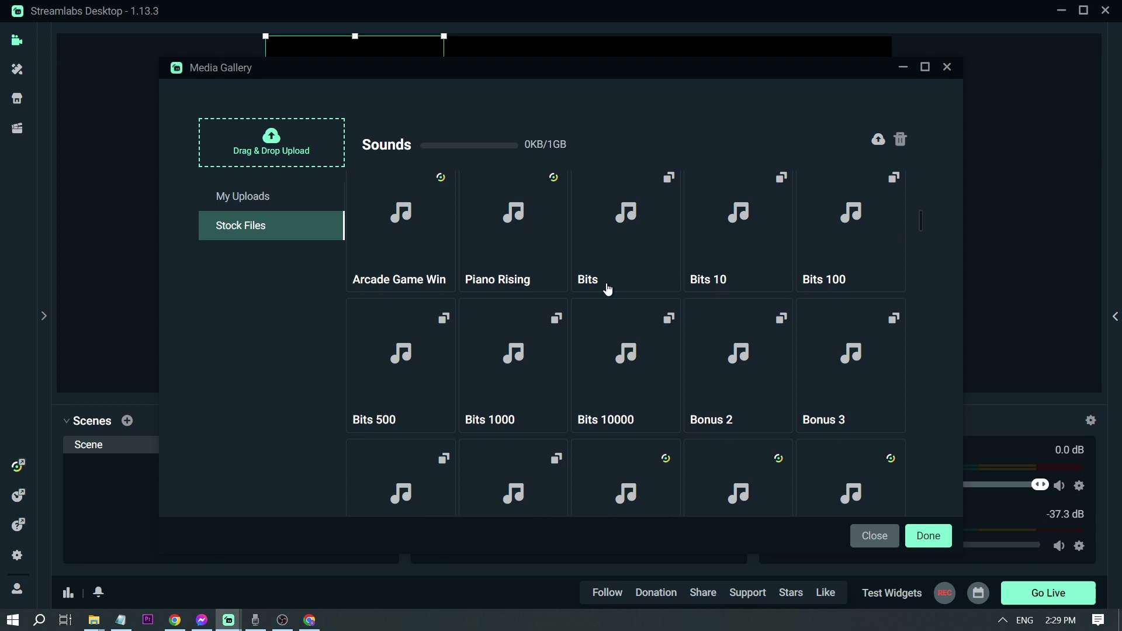
scroll(645, 282, down, 1)
scroll(644, 283, up, 4)
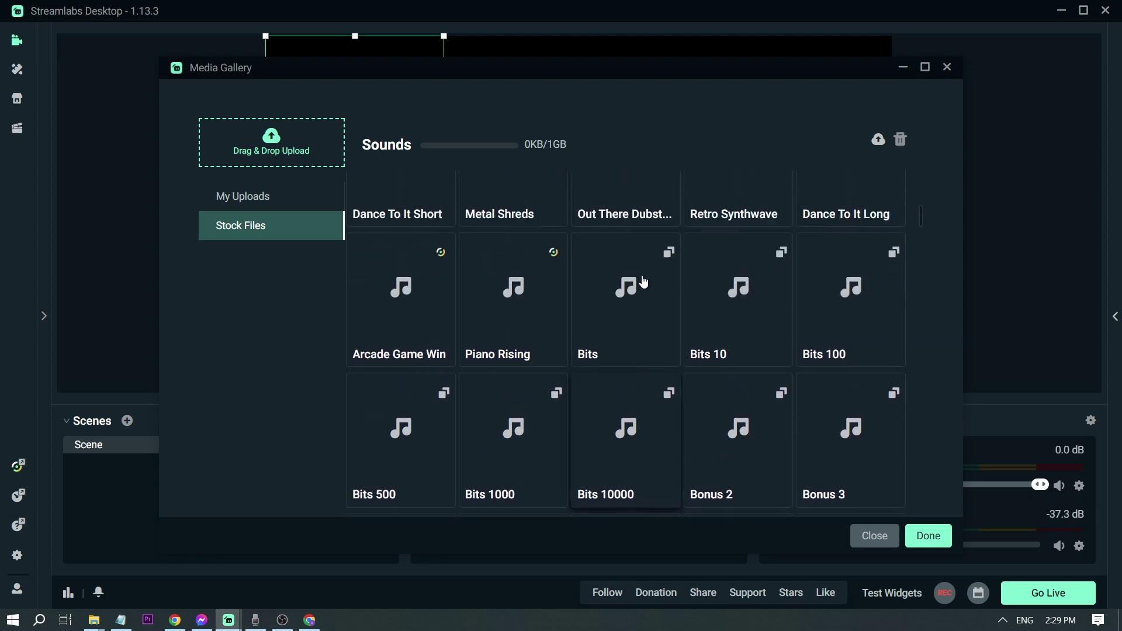
scroll(612, 285, down, 1)
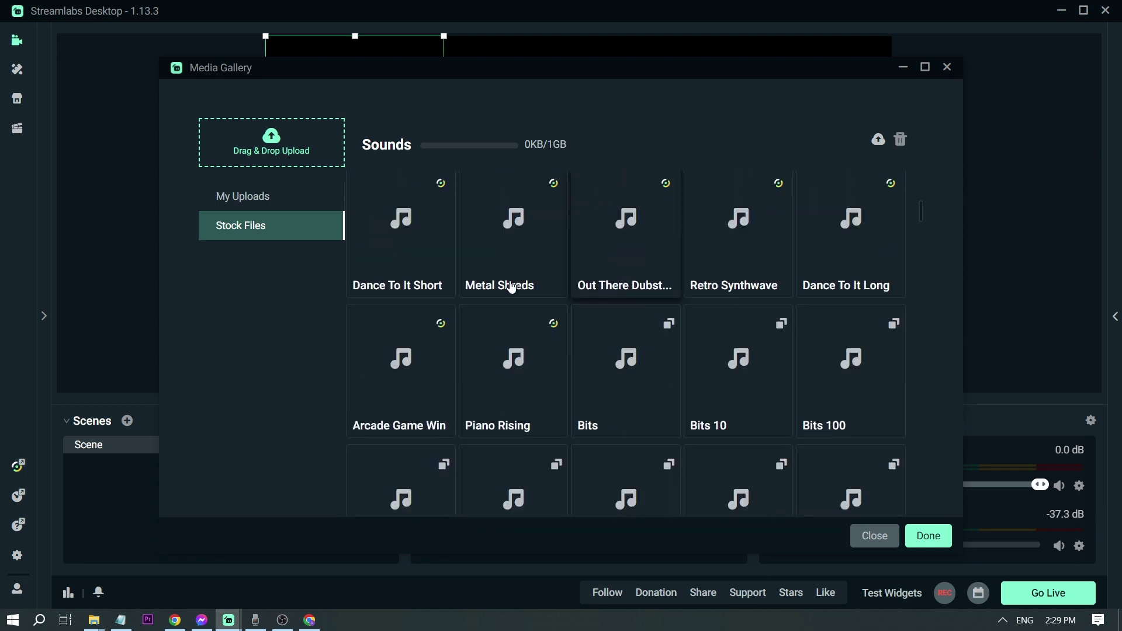
scroll(548, 301, down, 3)
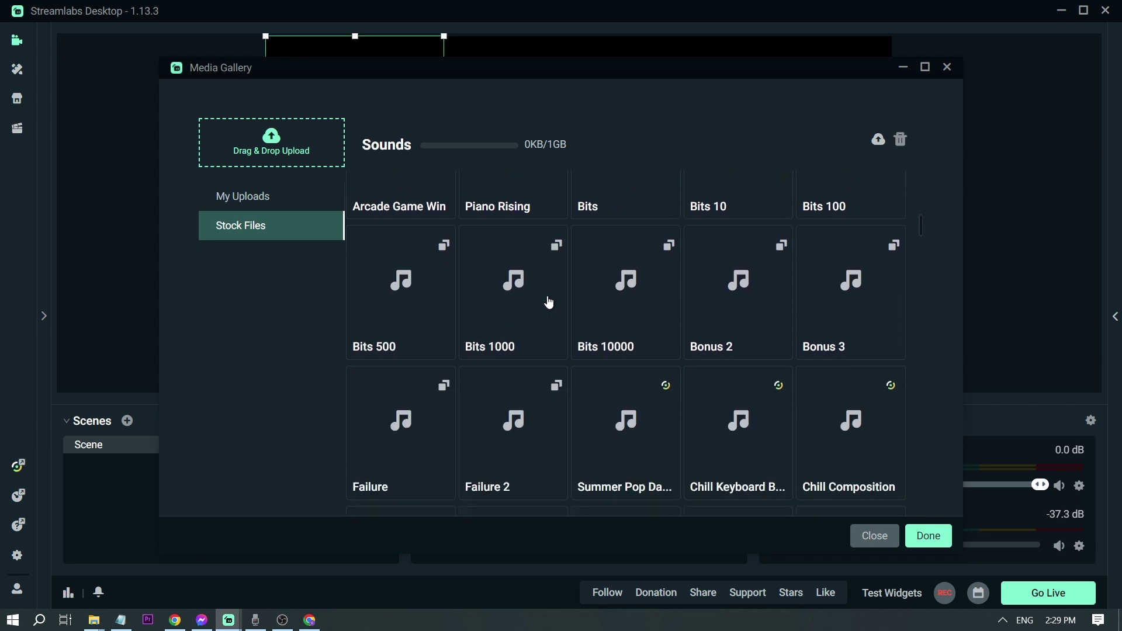
scroll(548, 303, down, 2)
scroll(743, 317, down, 1)
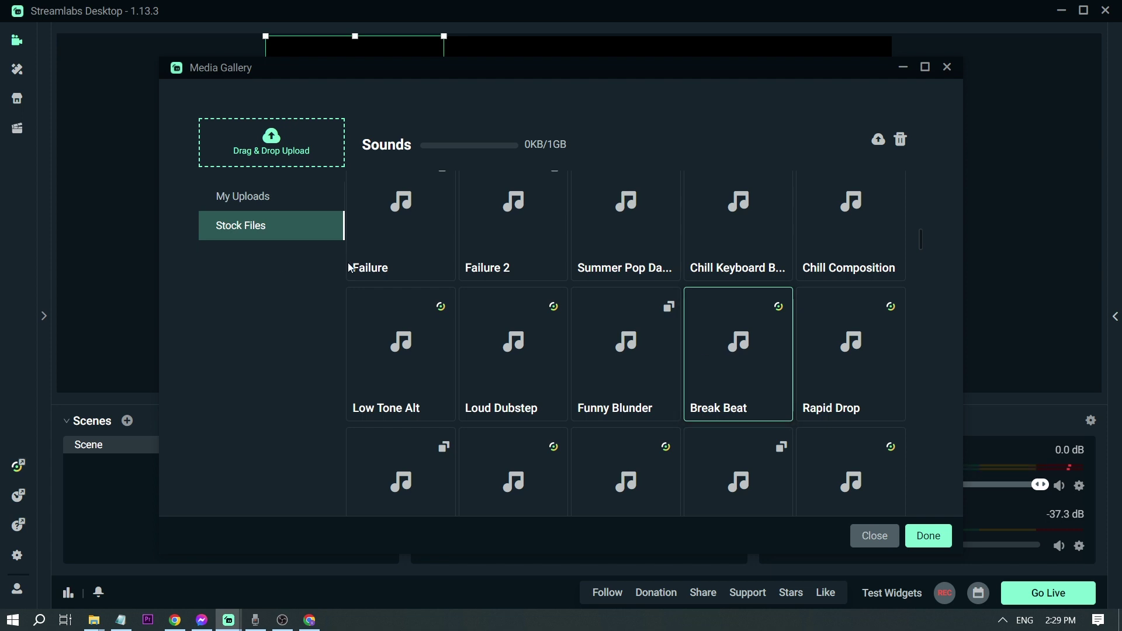
scroll(426, 341, down, 1)
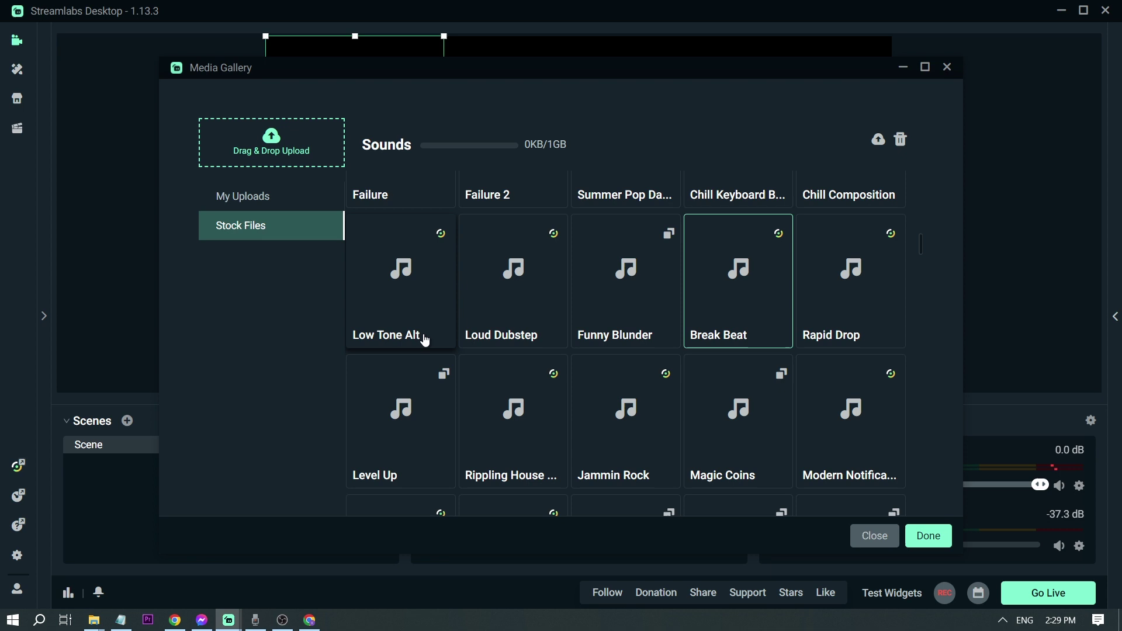
scroll(426, 341, down, 2)
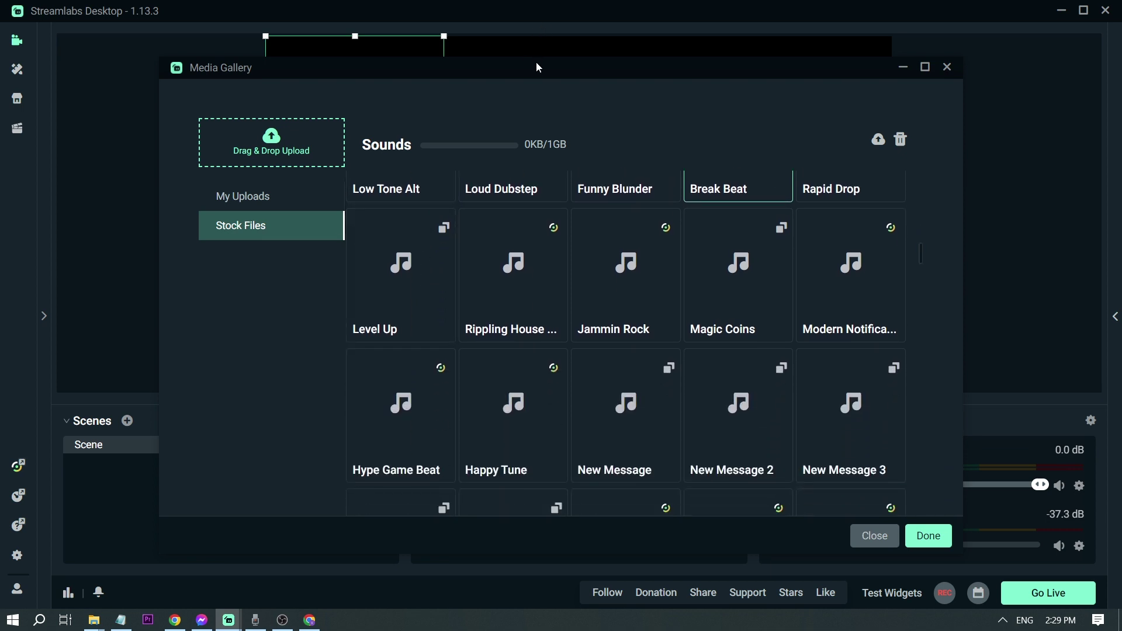
Choose Magic Coins instead of Jammin Rock, making magic-coins.ogg the donation alert sound.
drag(539, 67, 563, 61)
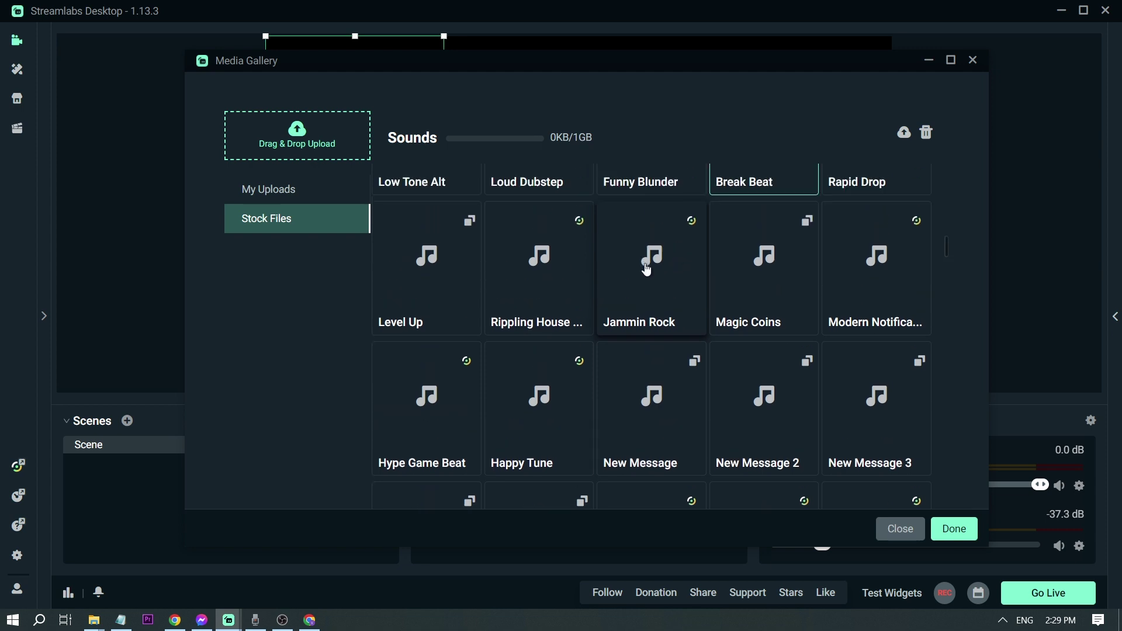
click(646, 272)
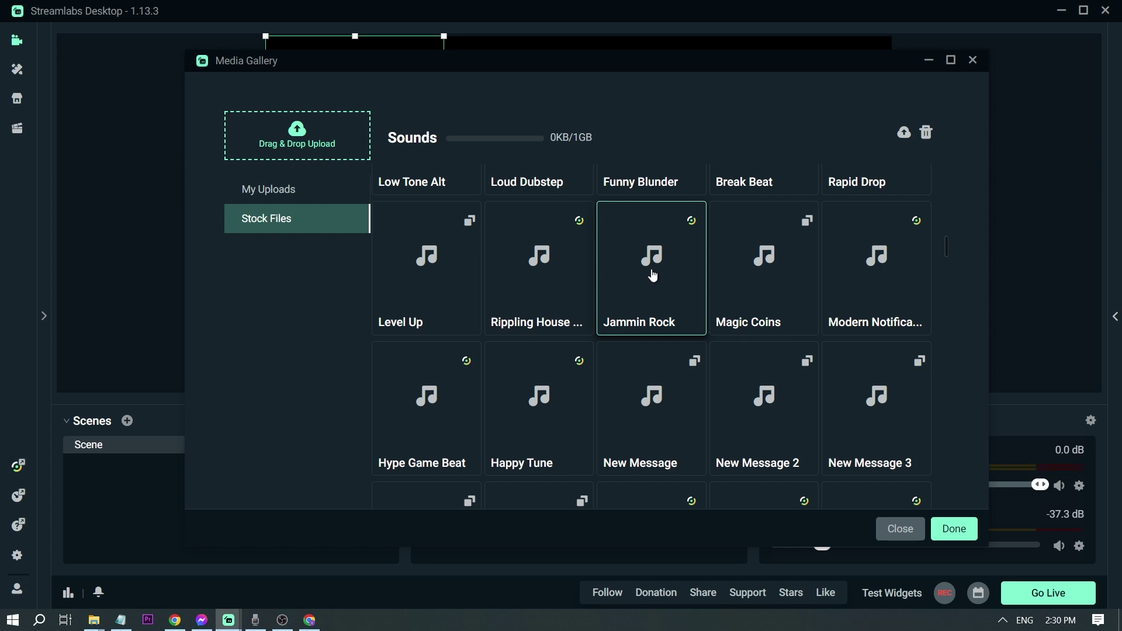
click(750, 272)
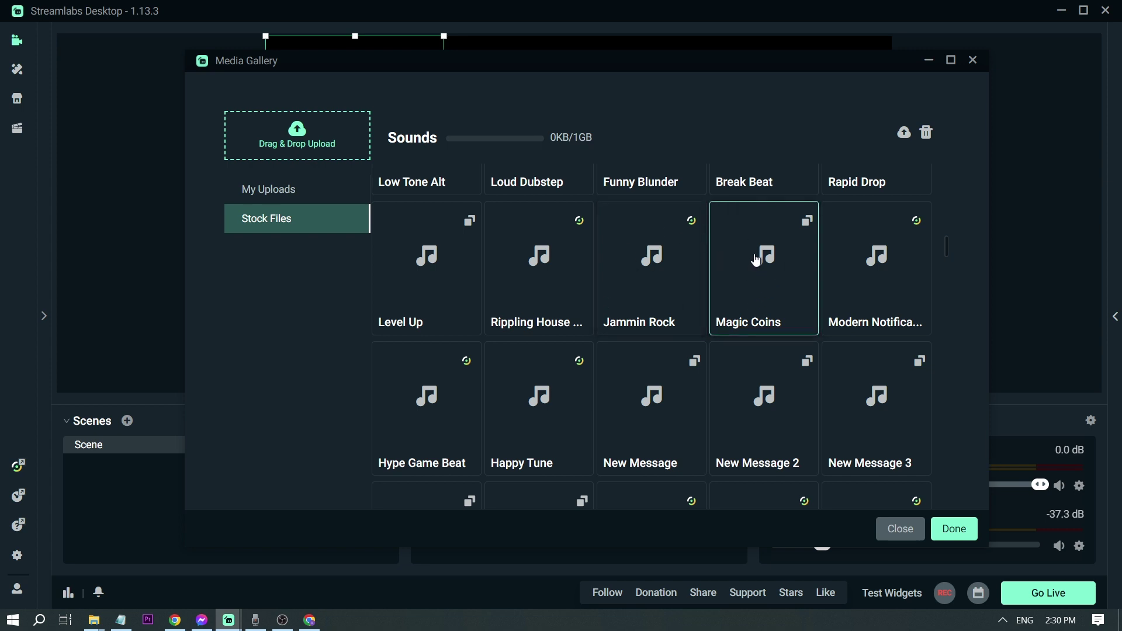
scroll(620, 278, down, 7)
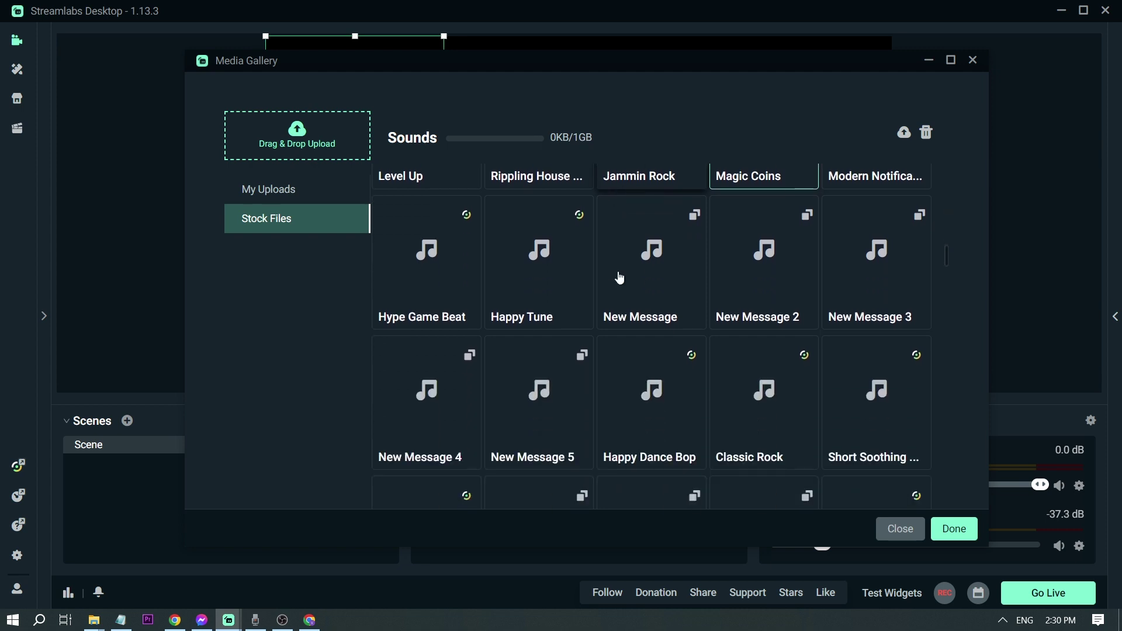
scroll(620, 278, down, 2)
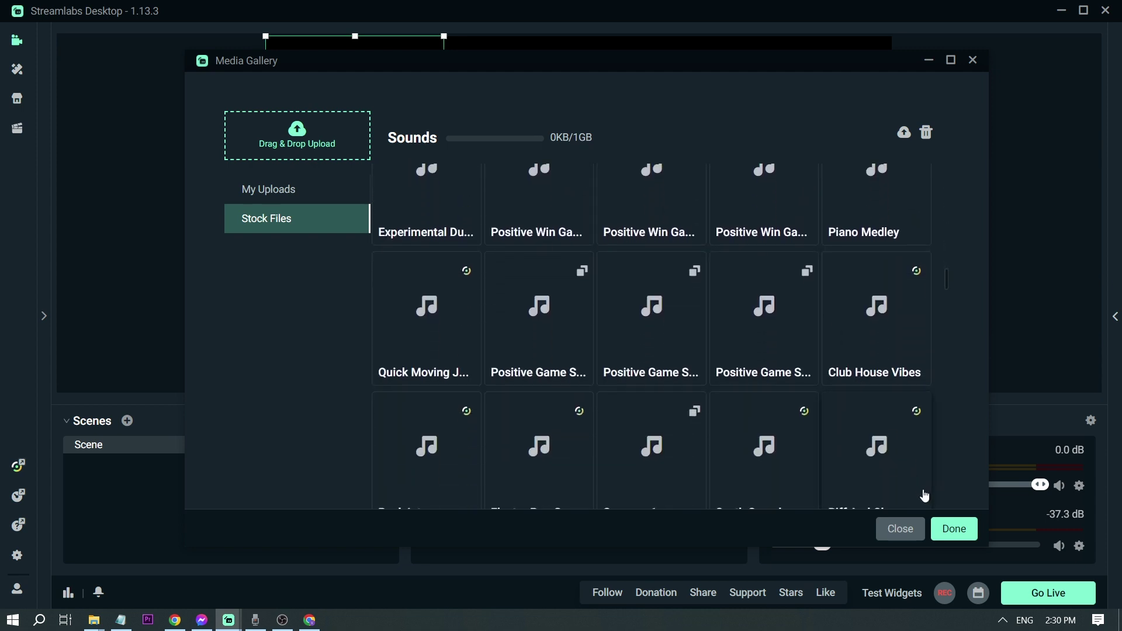
scroll(799, 324, up, 8)
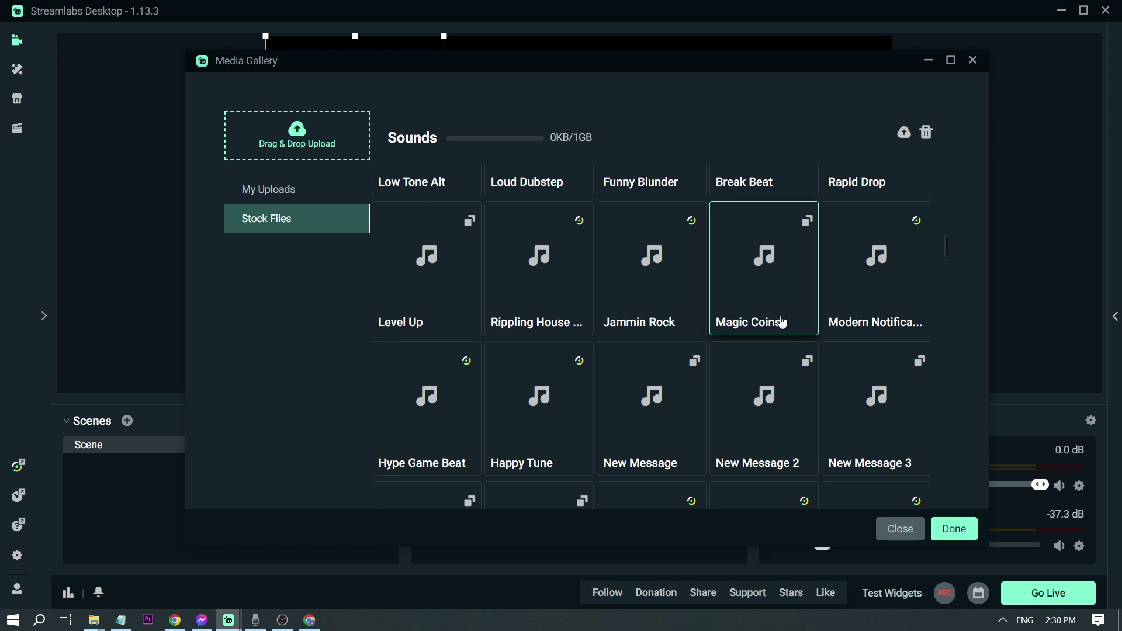
click(969, 526)
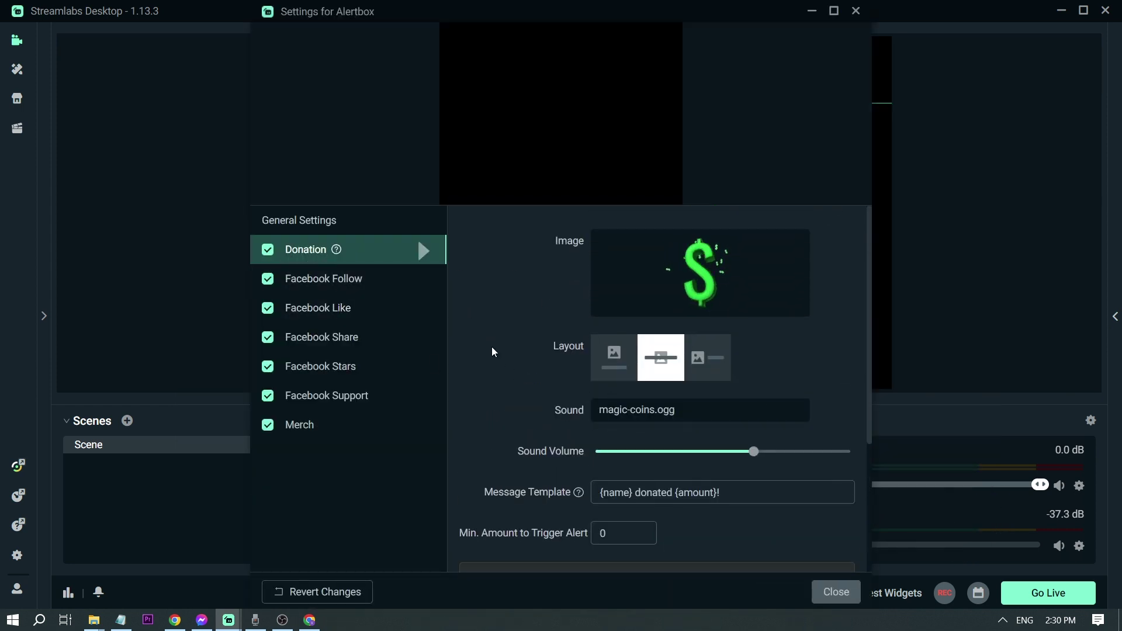
On the Facebook Follow alert, select and preview the Level Up stock sound.
click(347, 287)
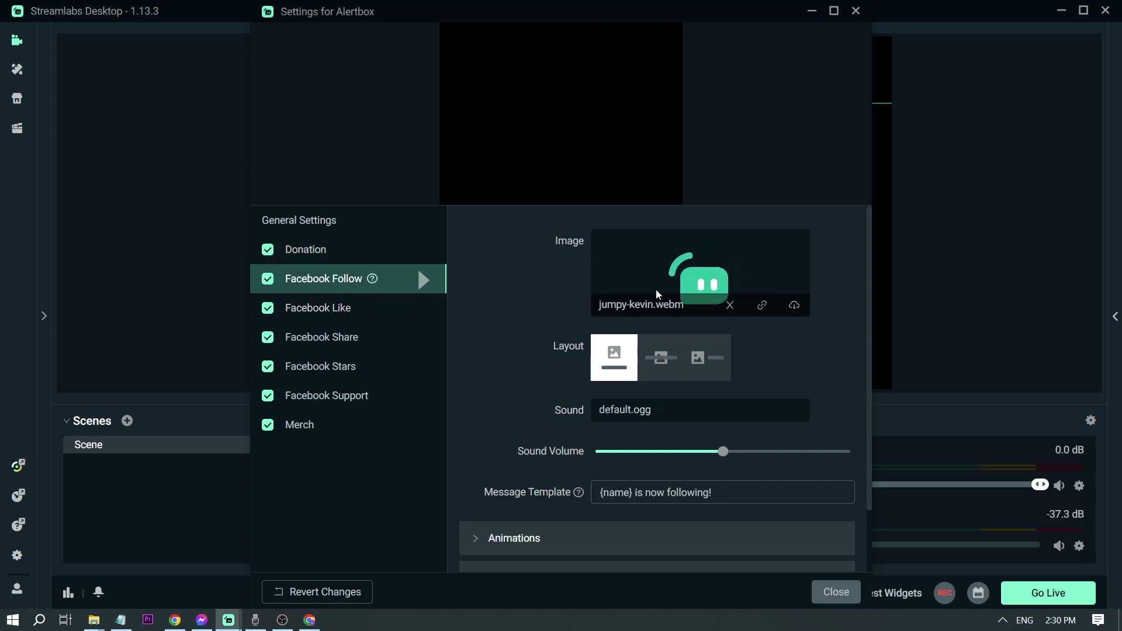
mouse_move(796, 425)
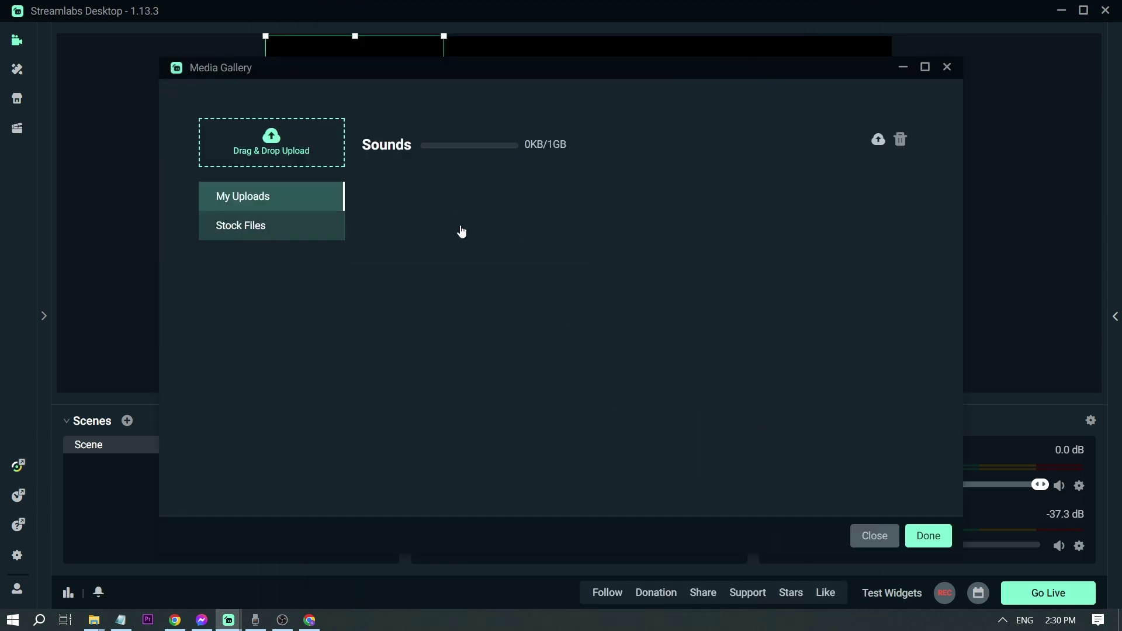
scroll(514, 243, down, 2)
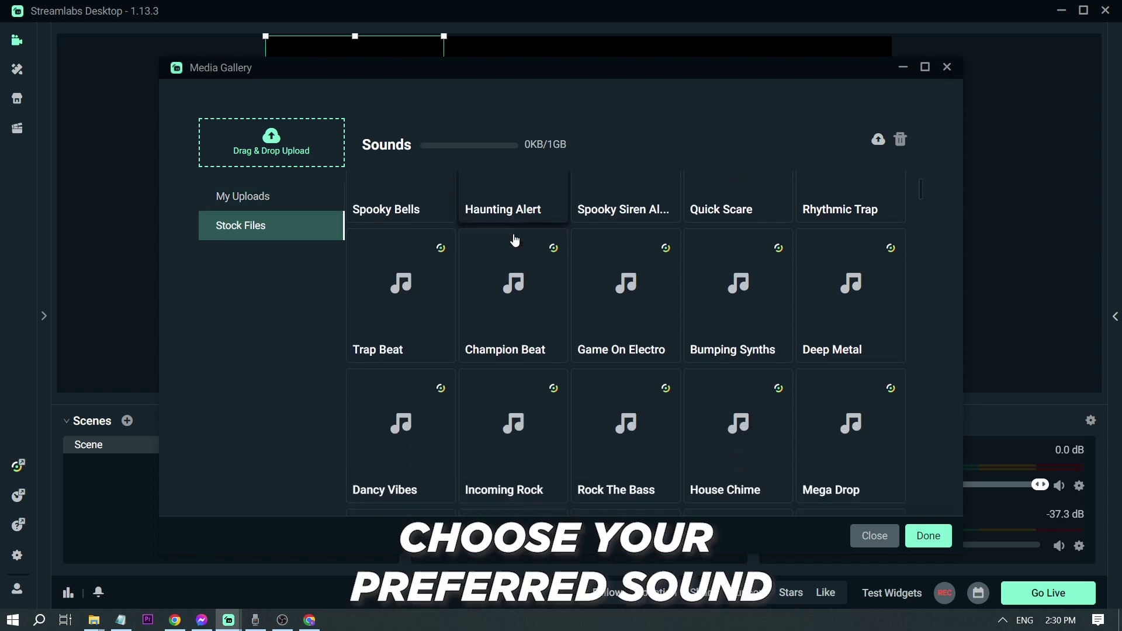
scroll(515, 240, down, 7)
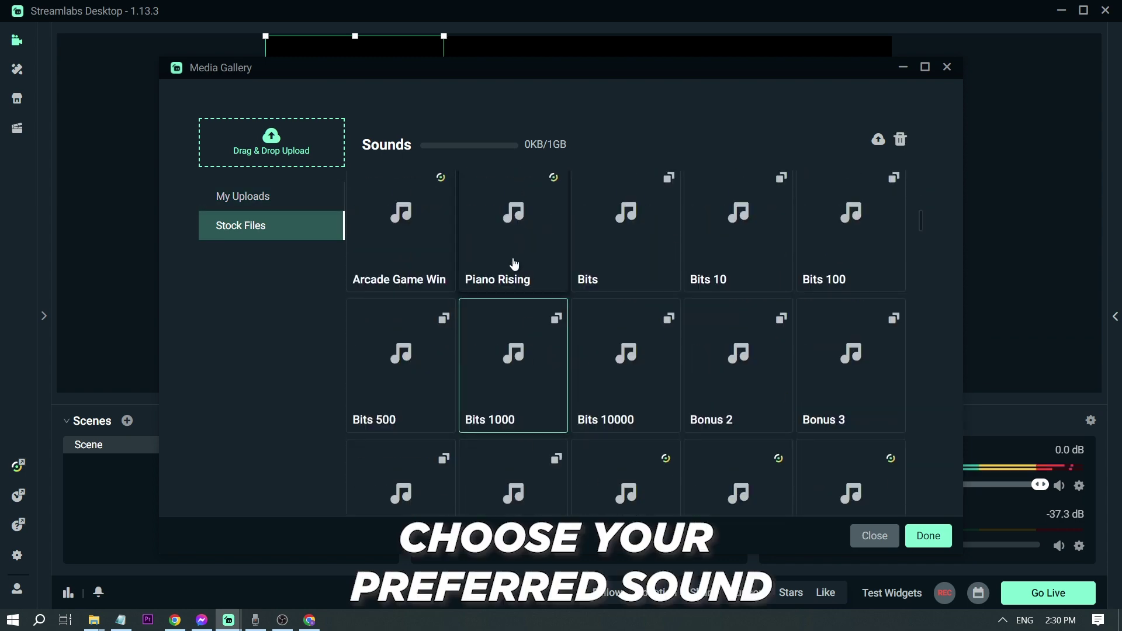
scroll(524, 234, up, 1)
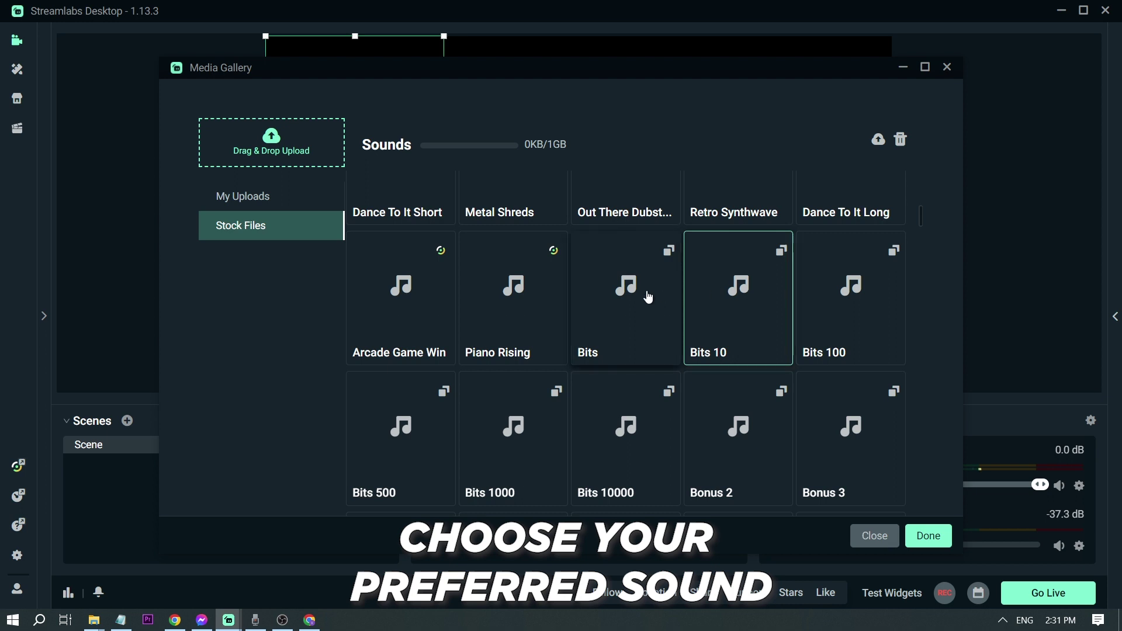
scroll(746, 376, down, 1)
scroll(594, 384, down, 2)
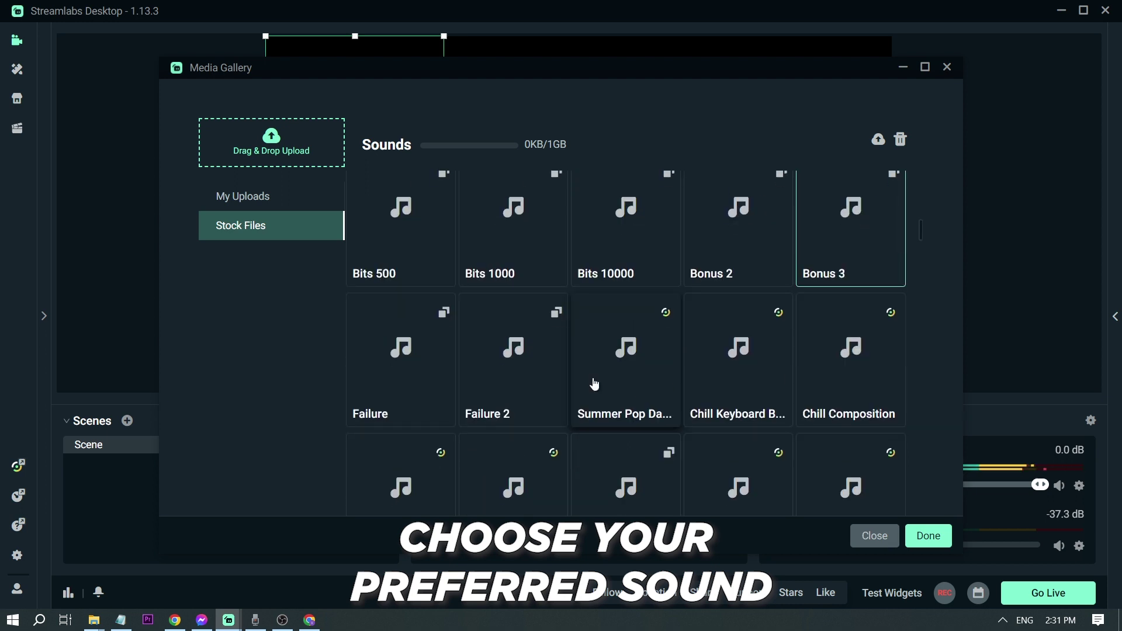
scroll(594, 384, down, 2)
scroll(594, 384, down, 1)
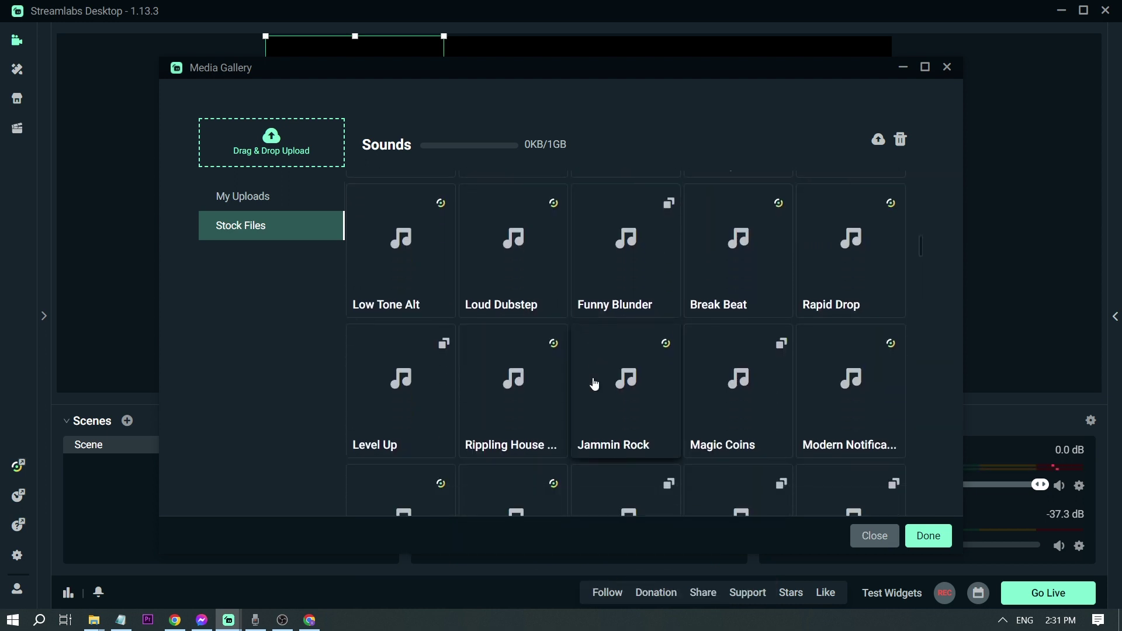
scroll(594, 384, down, 1)
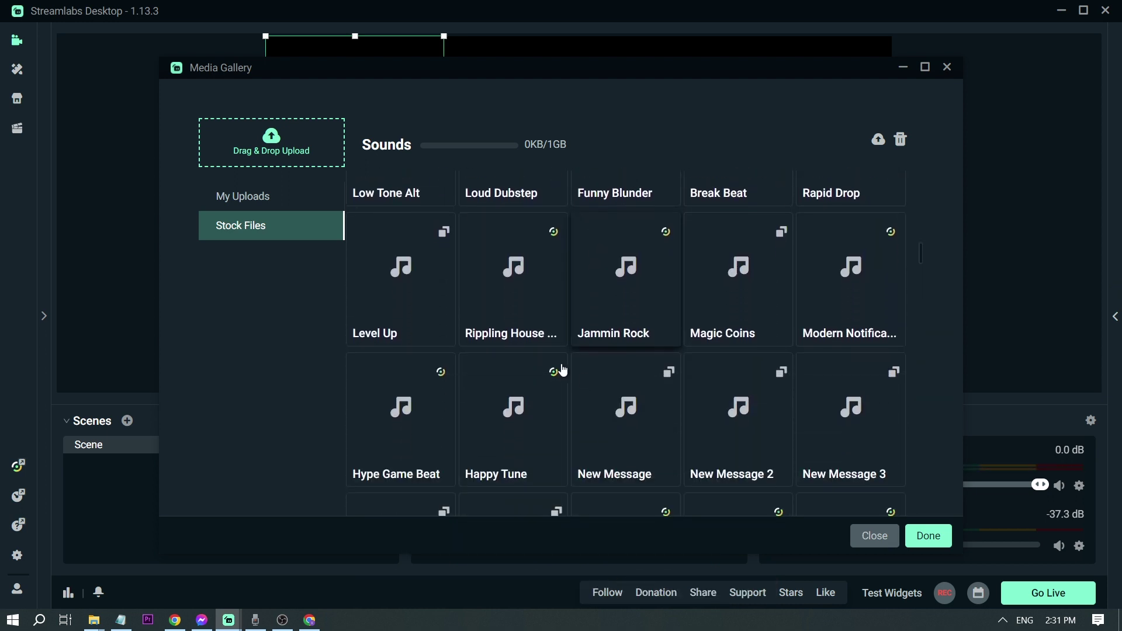
click(393, 273)
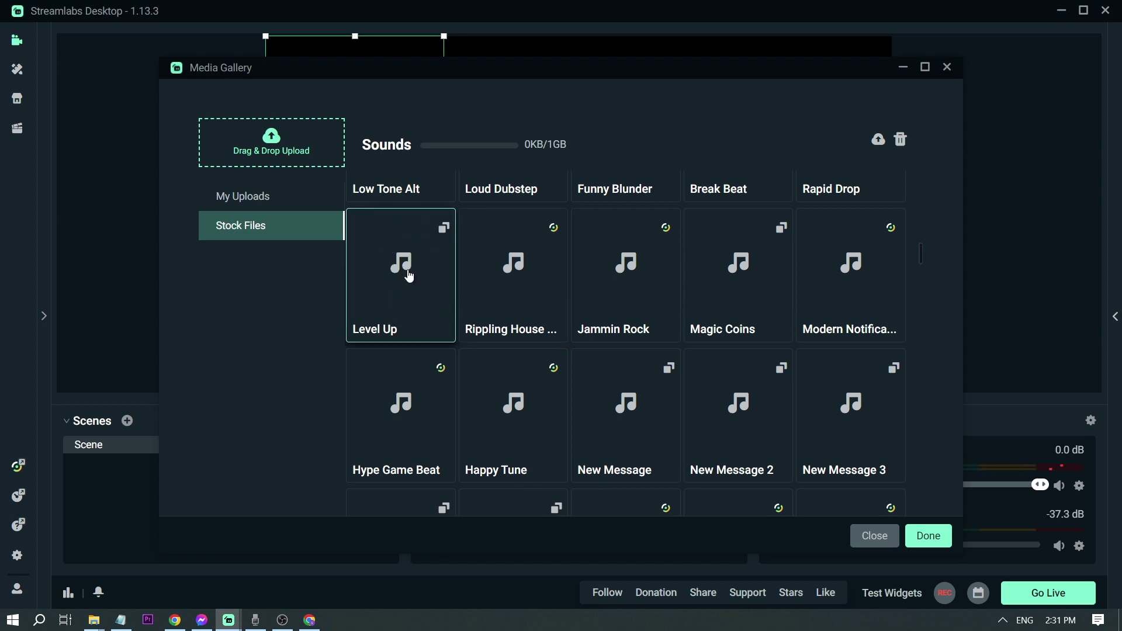
click(409, 276)
Confirm Level Up, set the follow sound volume to 40, and close the Alertbox settings.
click(936, 540)
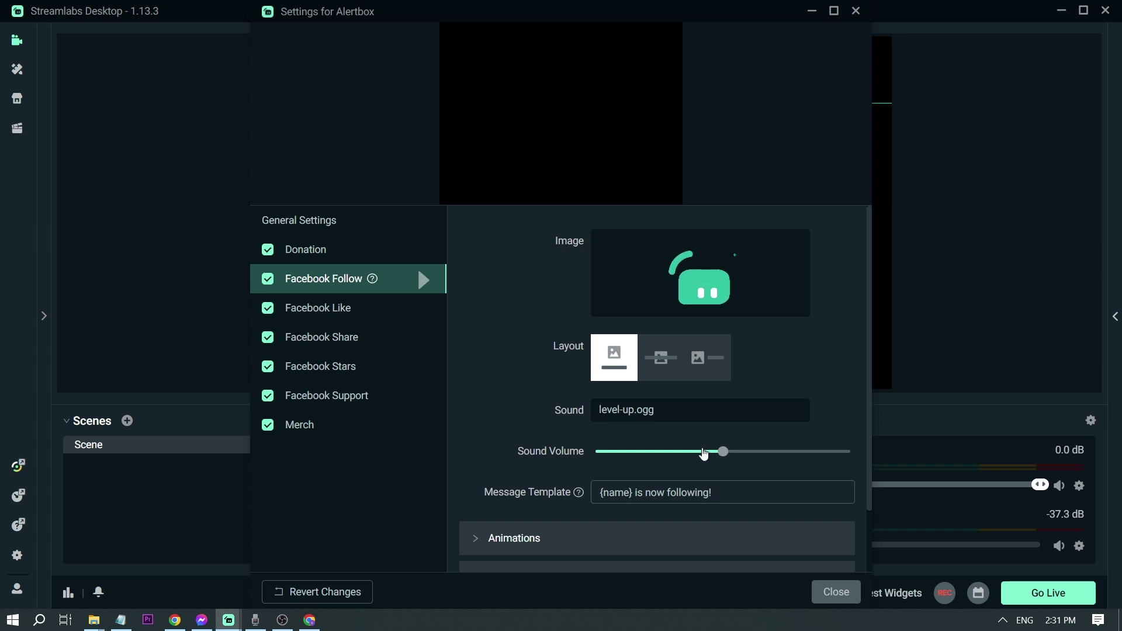
drag(703, 455, 697, 453)
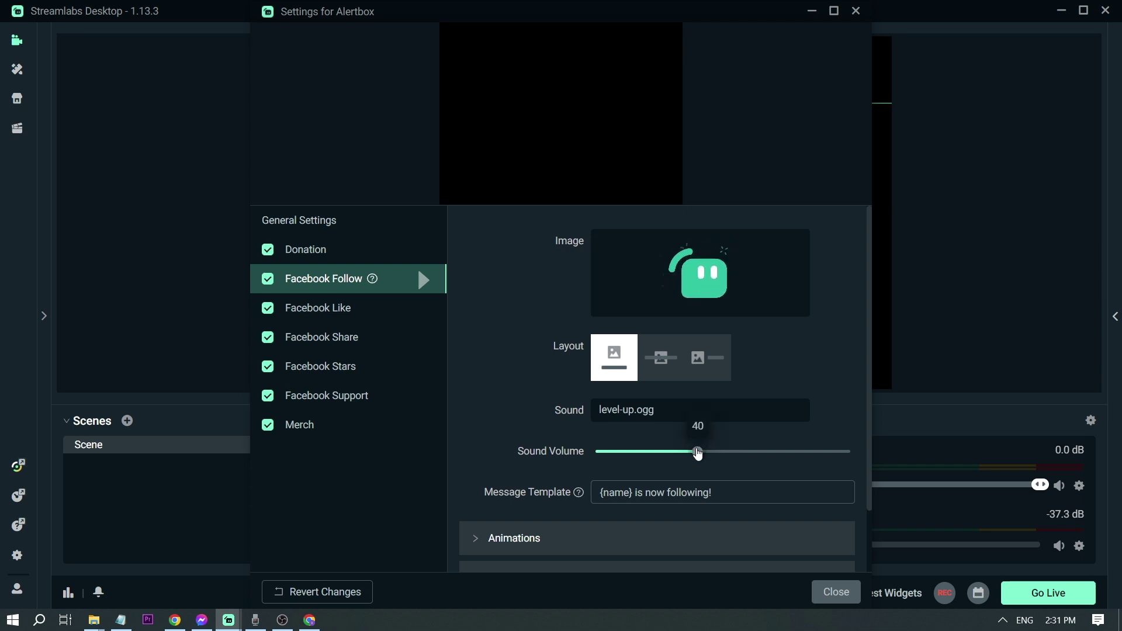
scroll(531, 411, down, 2)
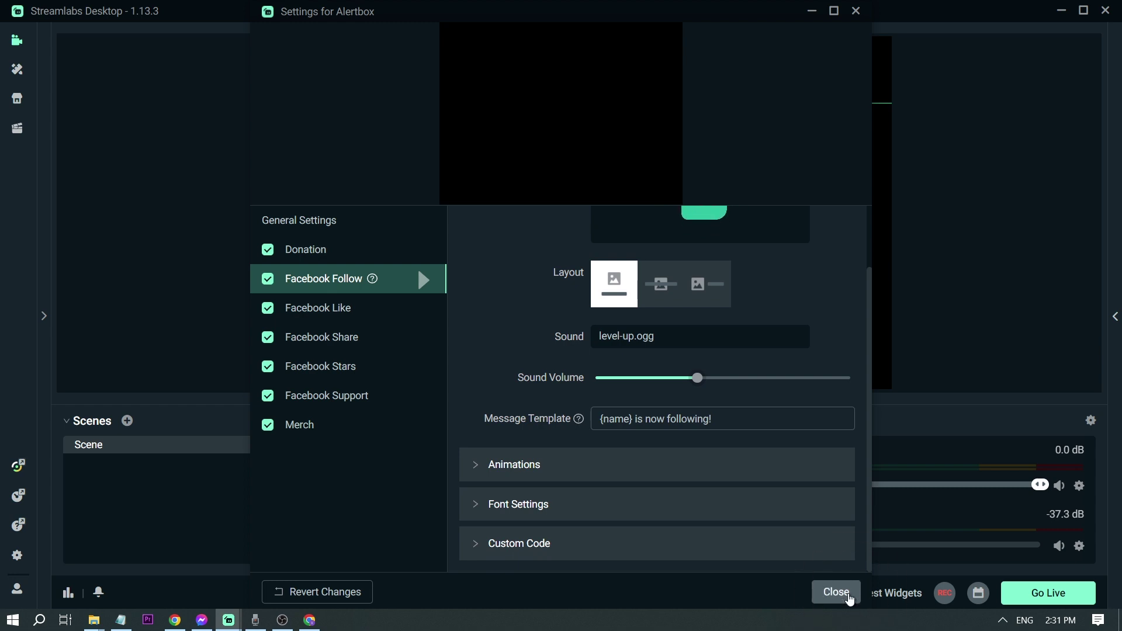
click(848, 596)
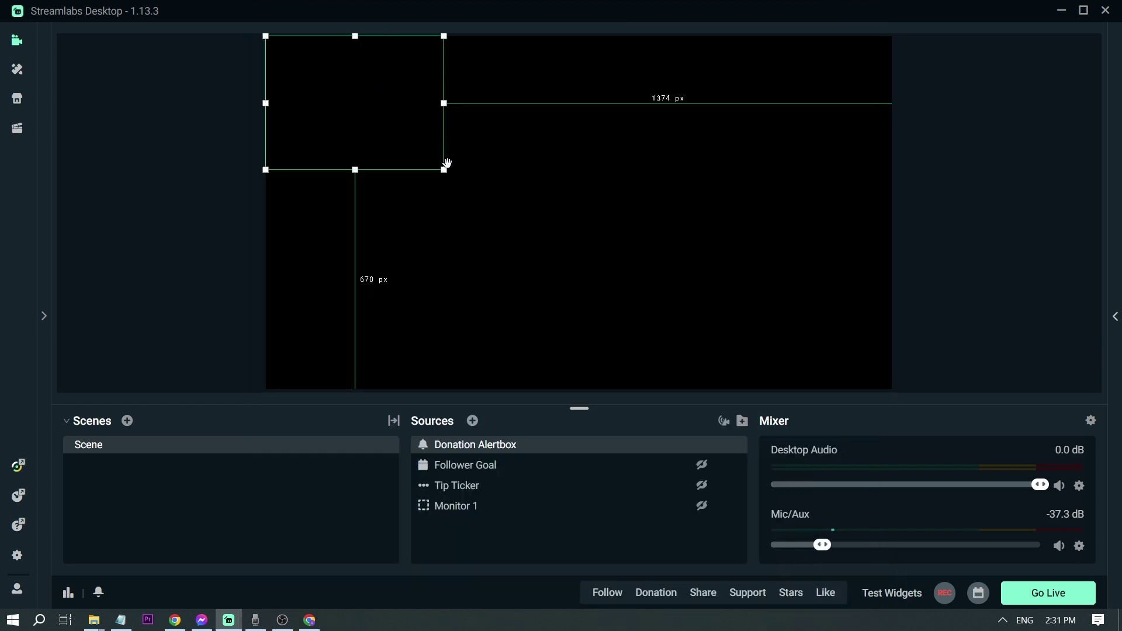
Enlarge the Alertbox on the canvas, then fire test follow and donation alerts from the Donation Alertbox.
drag(445, 171, 499, 213)
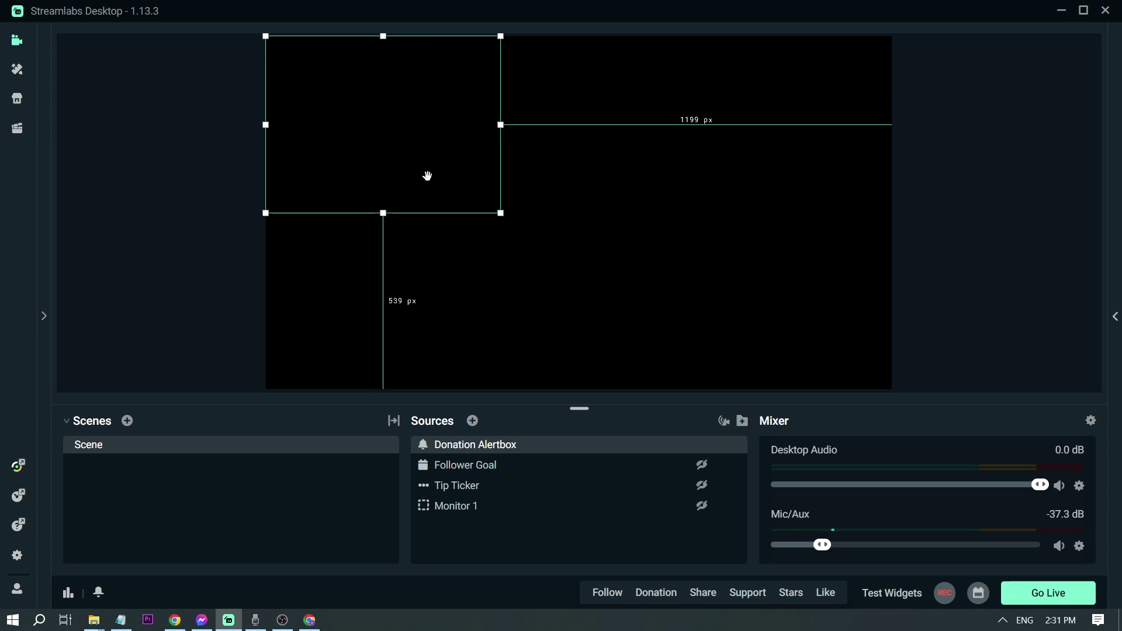
click(588, 260)
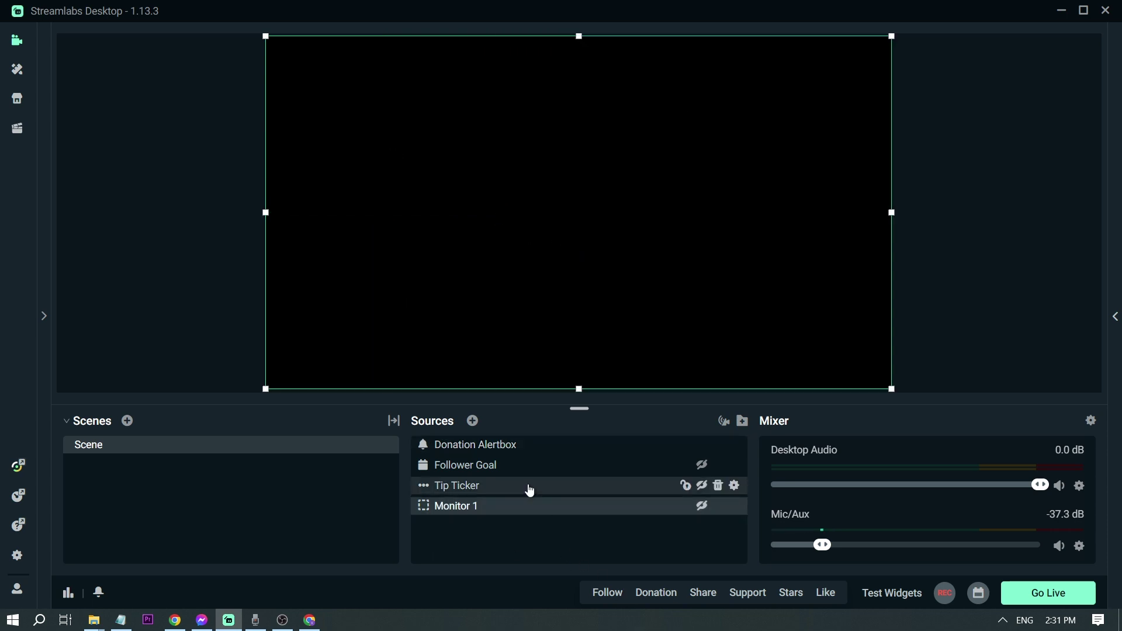
click(529, 445)
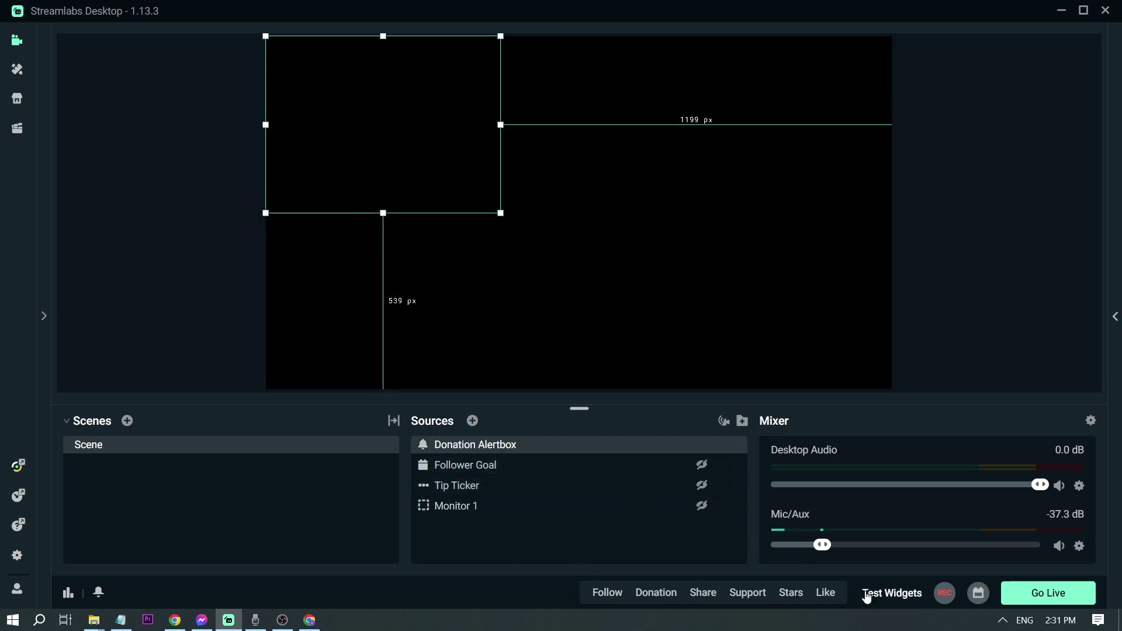
click(610, 602)
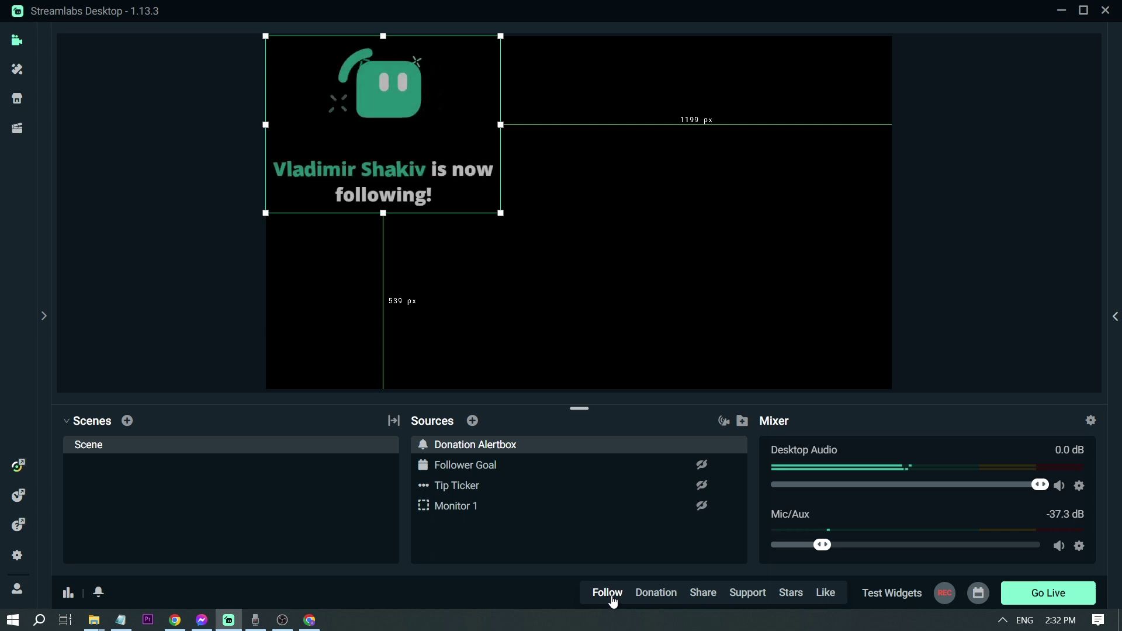
click(656, 594)
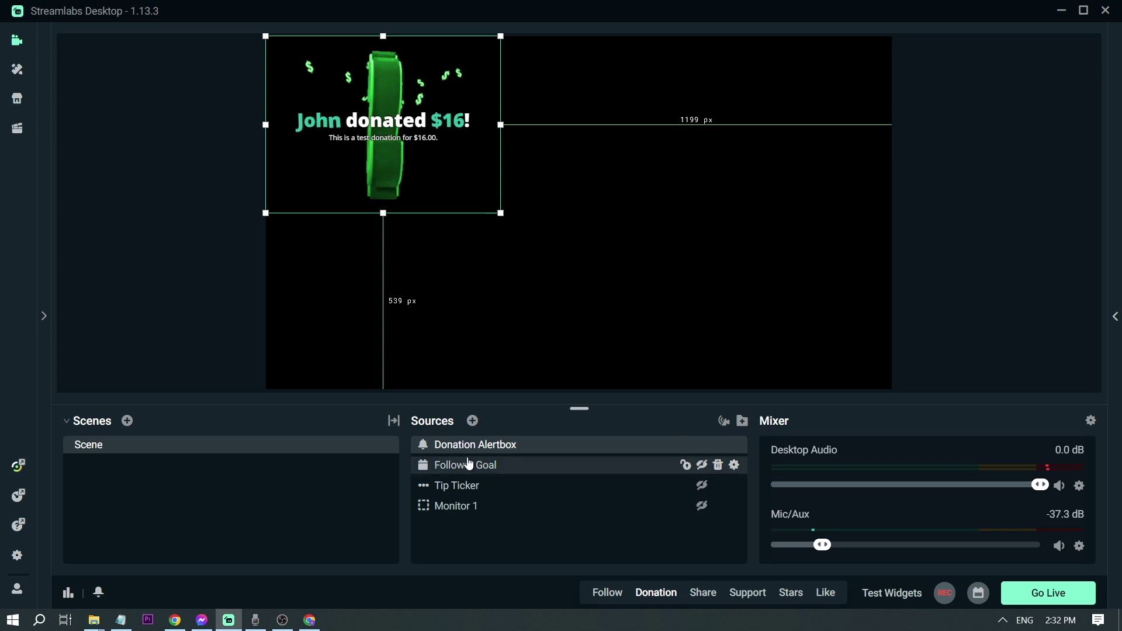
click(140, 275)
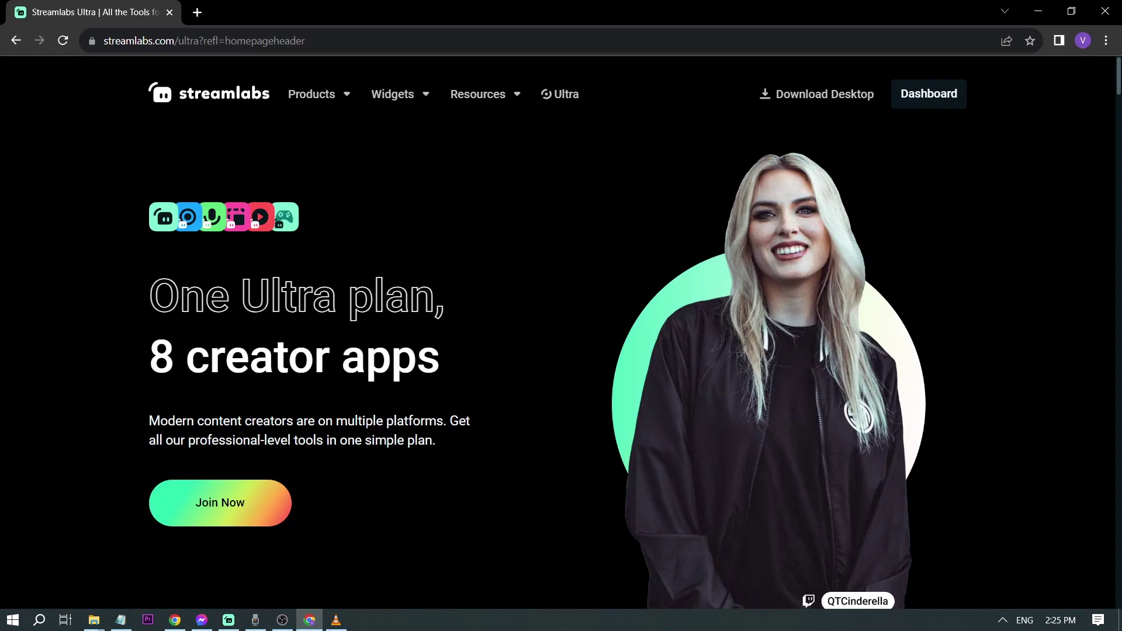
Scroll the Cross Clip page down to its Editor Mode and Mobile App sections.
scroll(383, 391, down, 10)
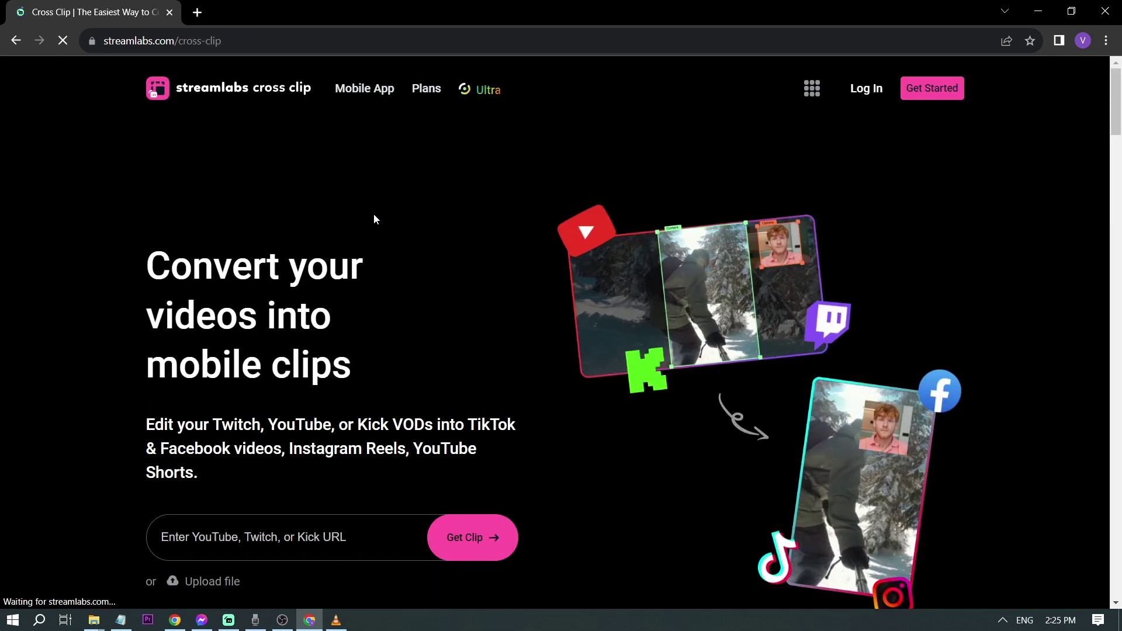
scroll(374, 219, down, 8)
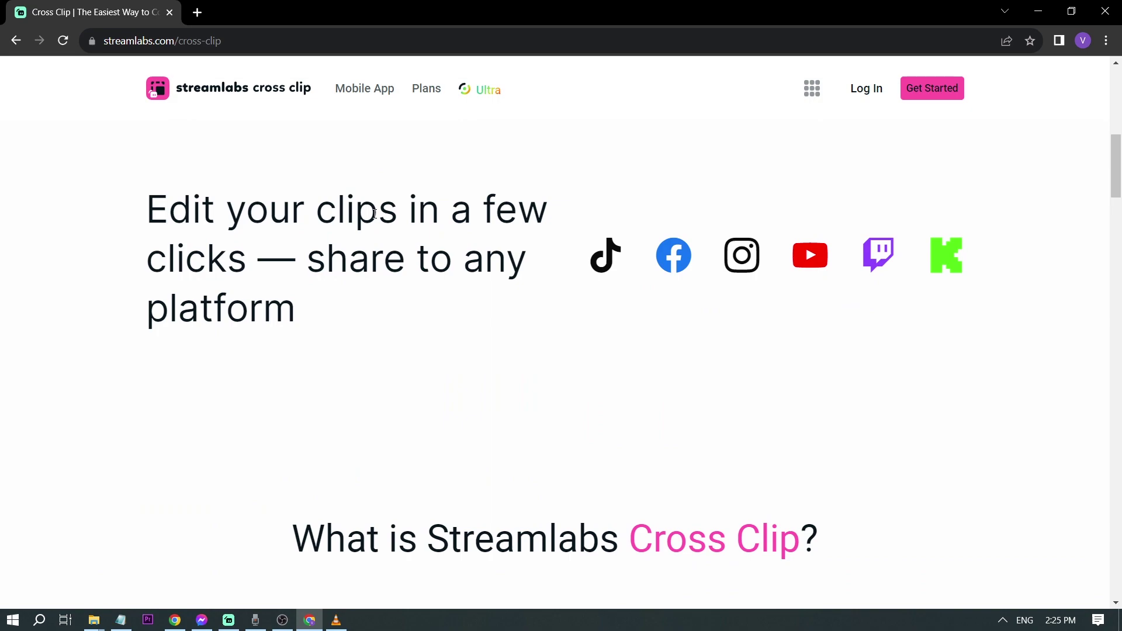
scroll(374, 215, down, 5)
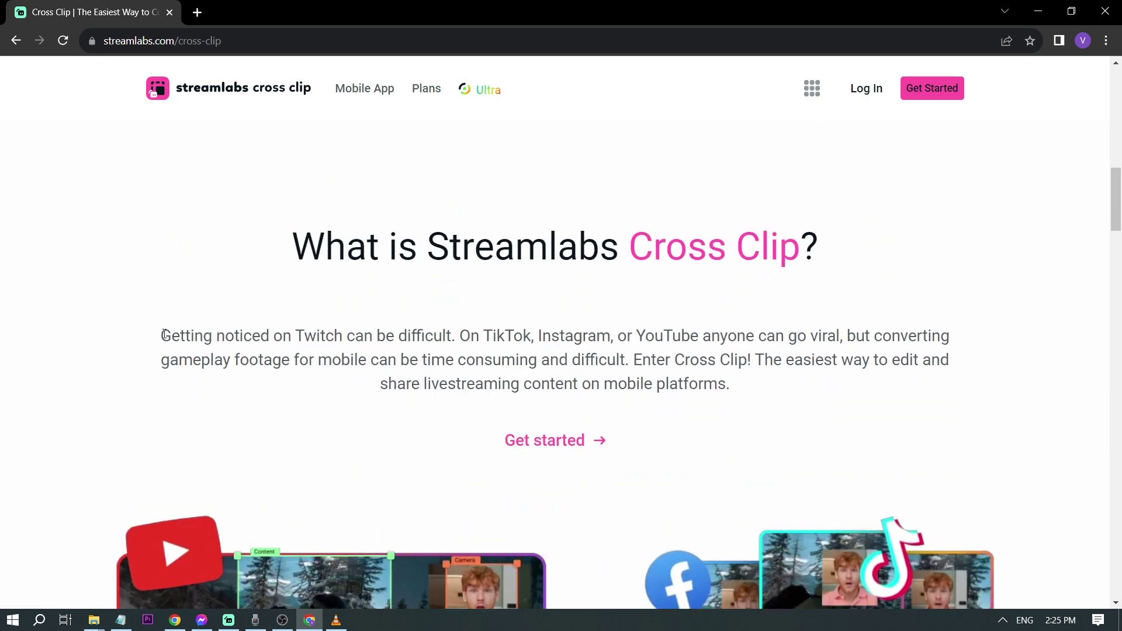
scroll(1119, 326, down, 6)
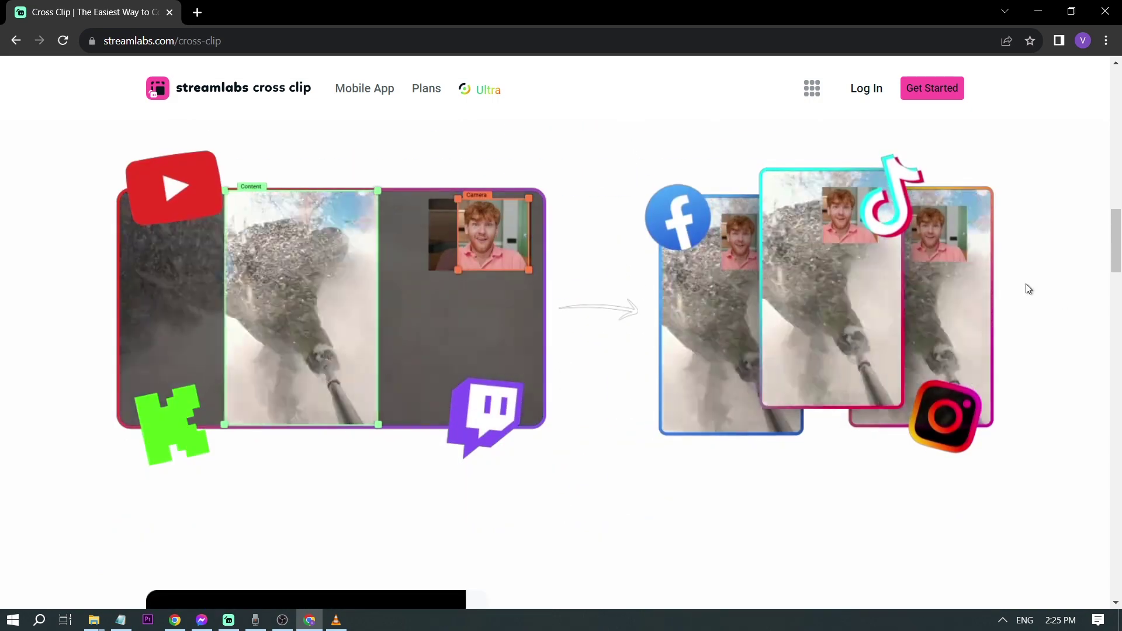
scroll(1025, 288, down, 2)
scroll(1032, 287, down, 4)
scroll(1031, 287, down, 6)
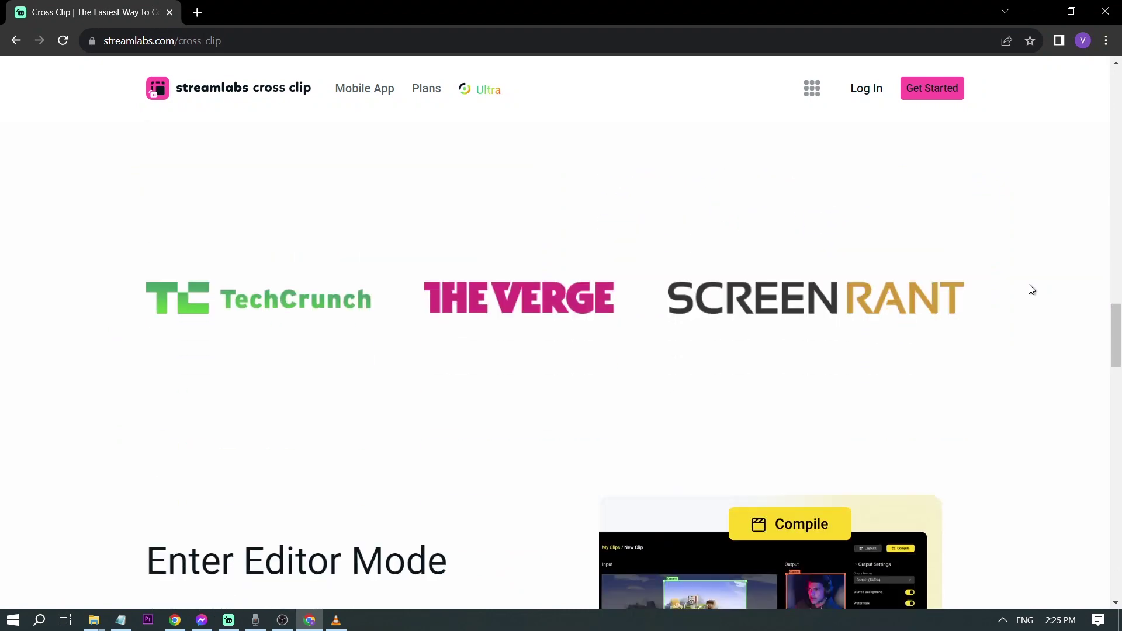
scroll(1031, 289, down, 4)
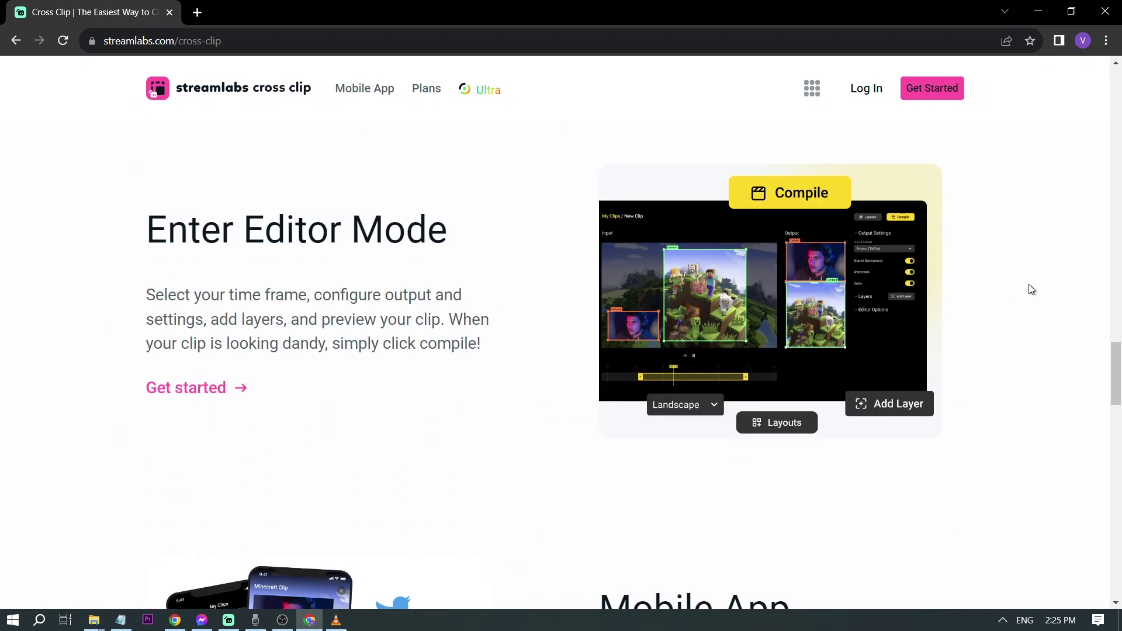
scroll(1032, 289, down, 8)
scroll(1031, 289, up, 2)
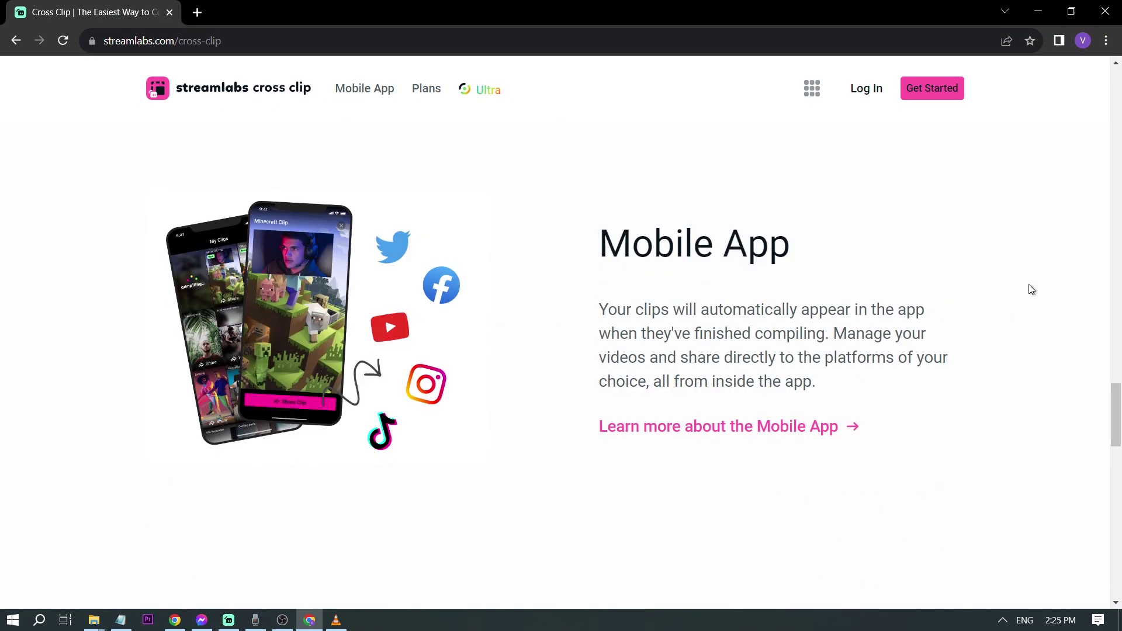